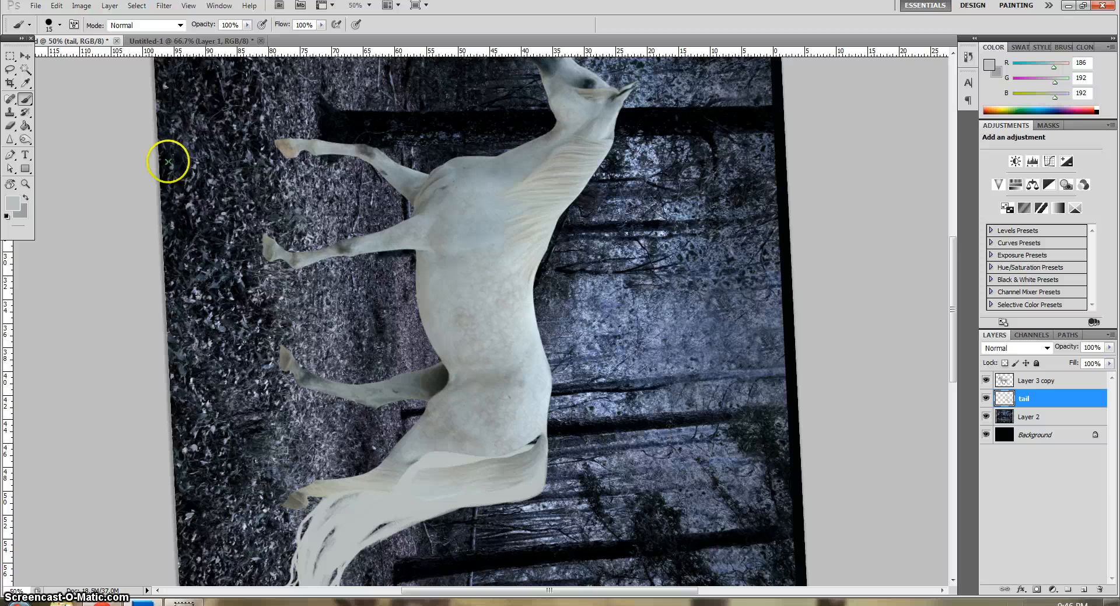
Reset the rotated canvas view to its upright orientation
key(r)
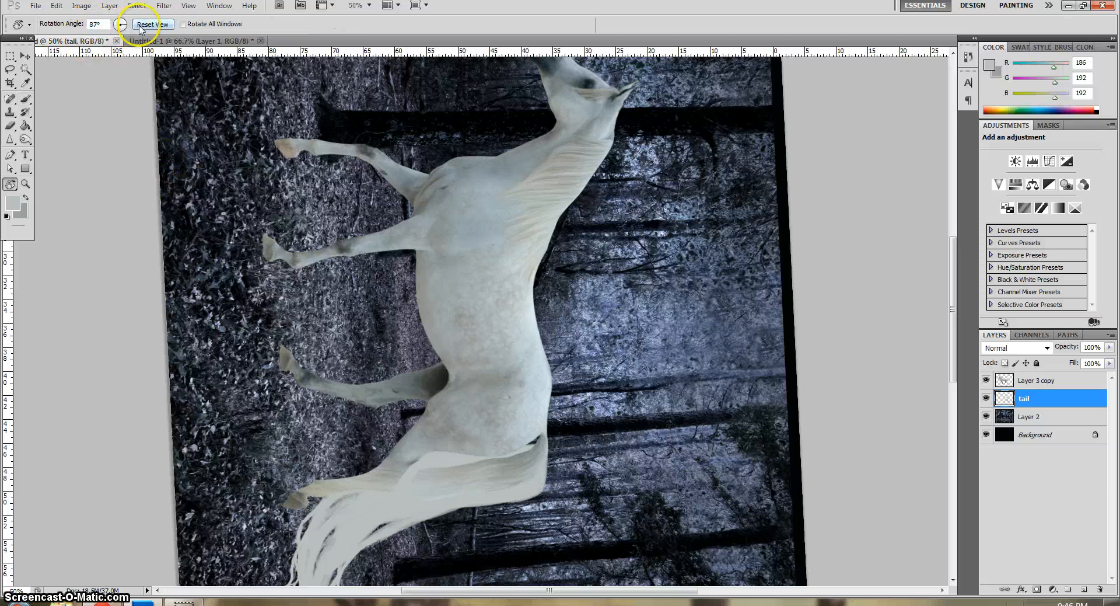
click(141, 26)
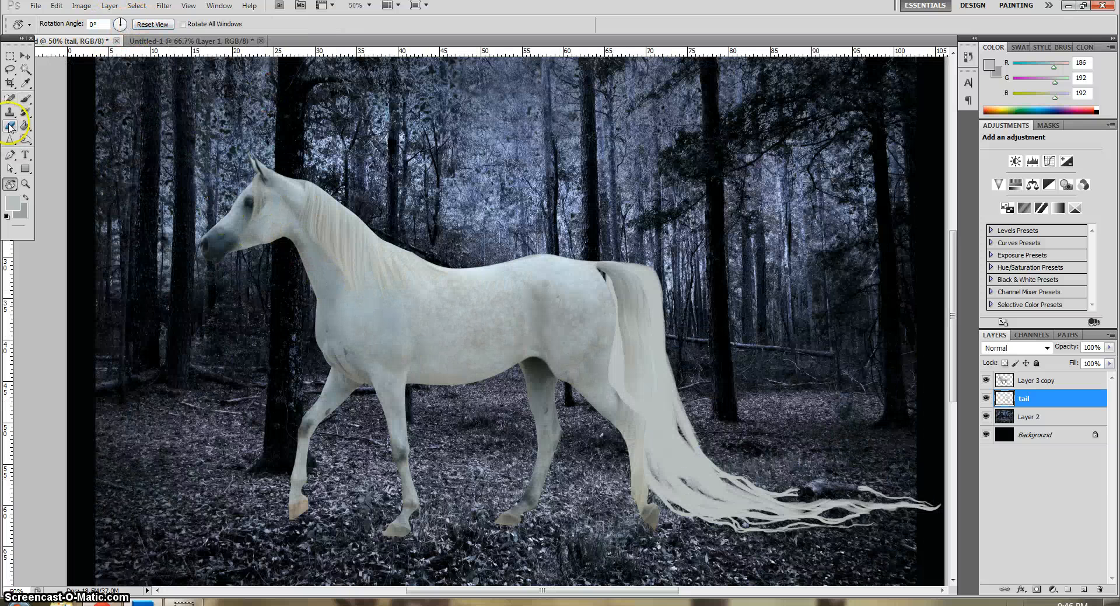
click(11, 83)
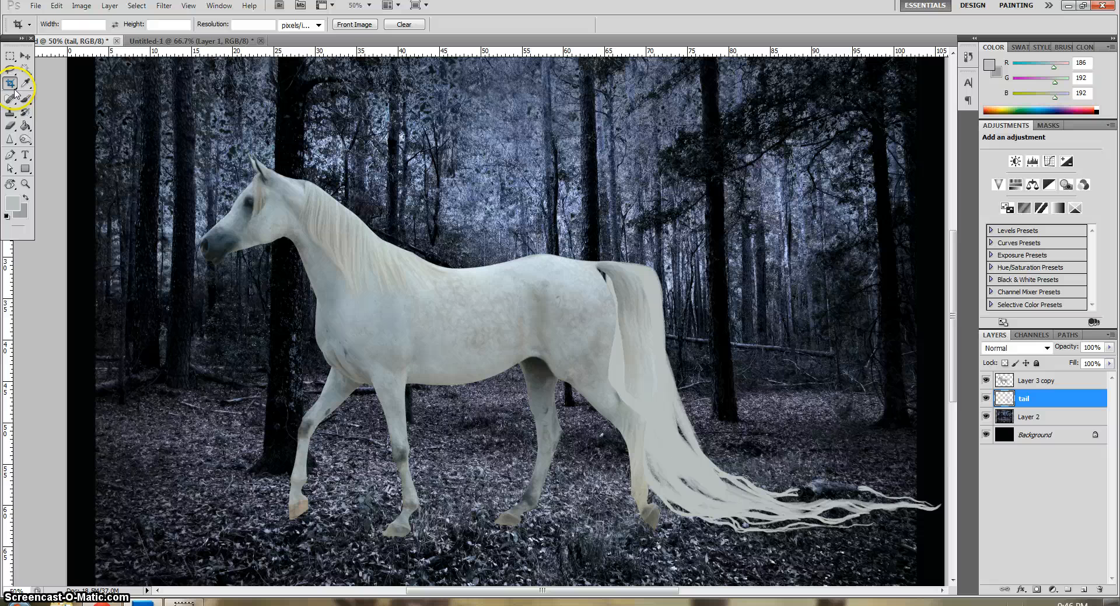
click(9, 155)
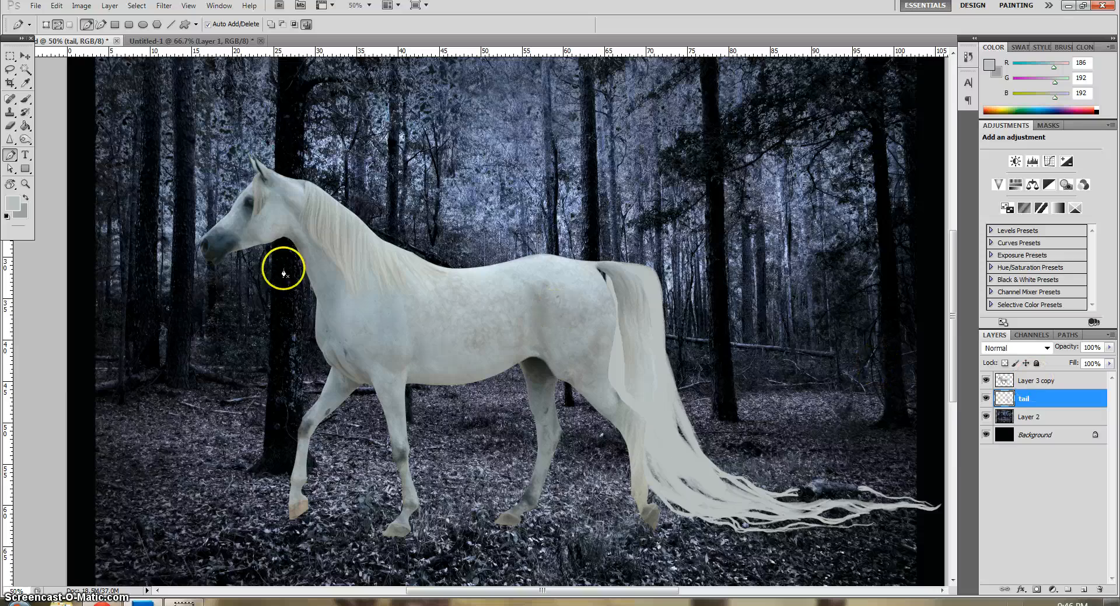
Examine the horse's head, mane, chest and body coat up close at 200% zoom
click(25, 184)
drag(197, 181, 269, 220)
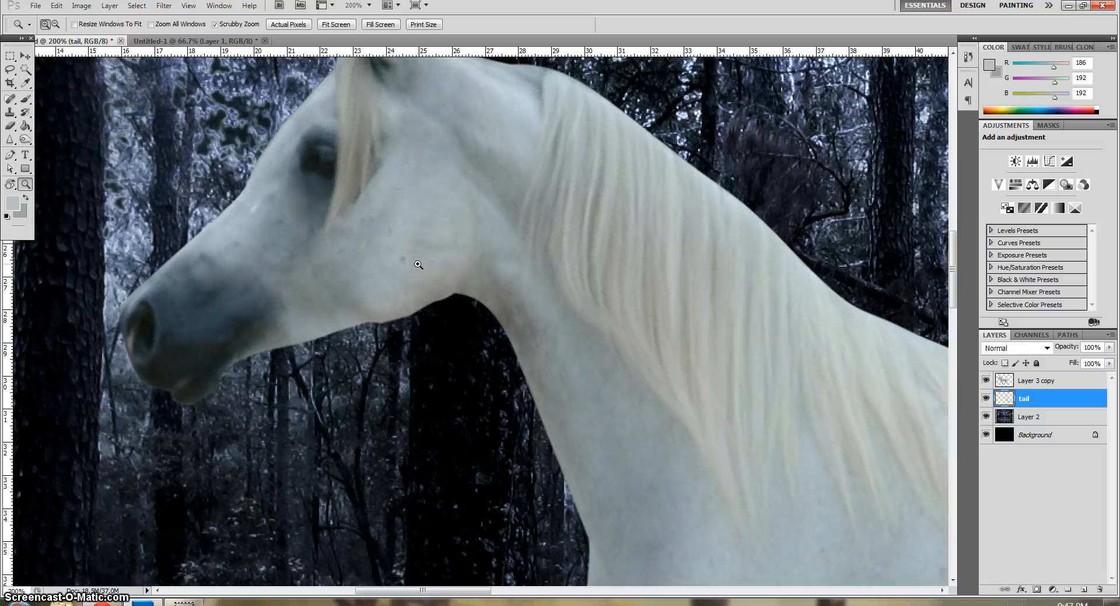
click(392, 250)
click(318, 226)
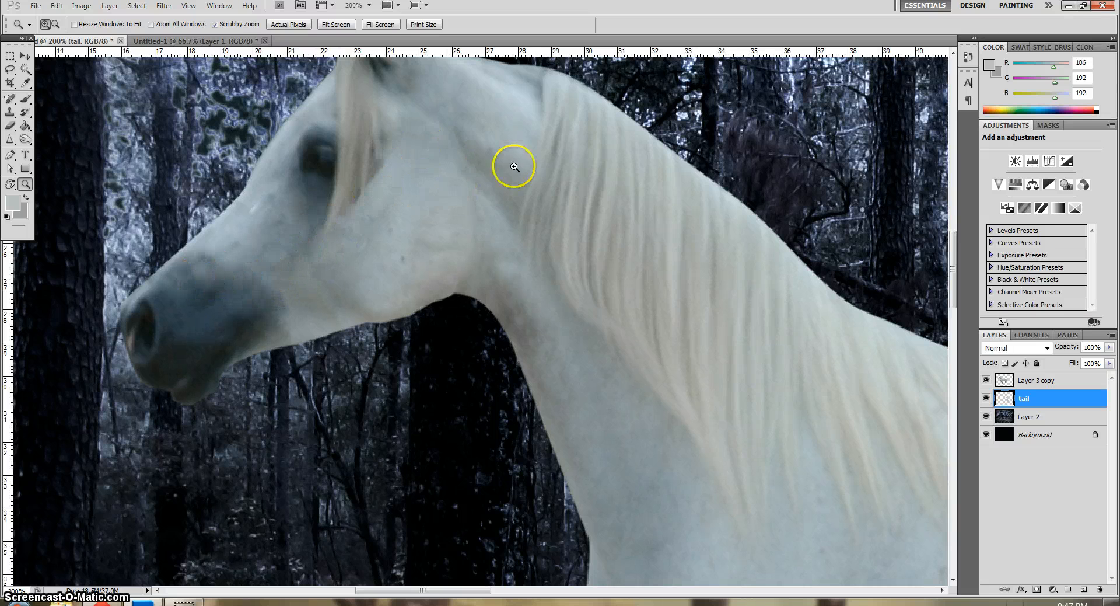
drag(959, 295, 966, 333)
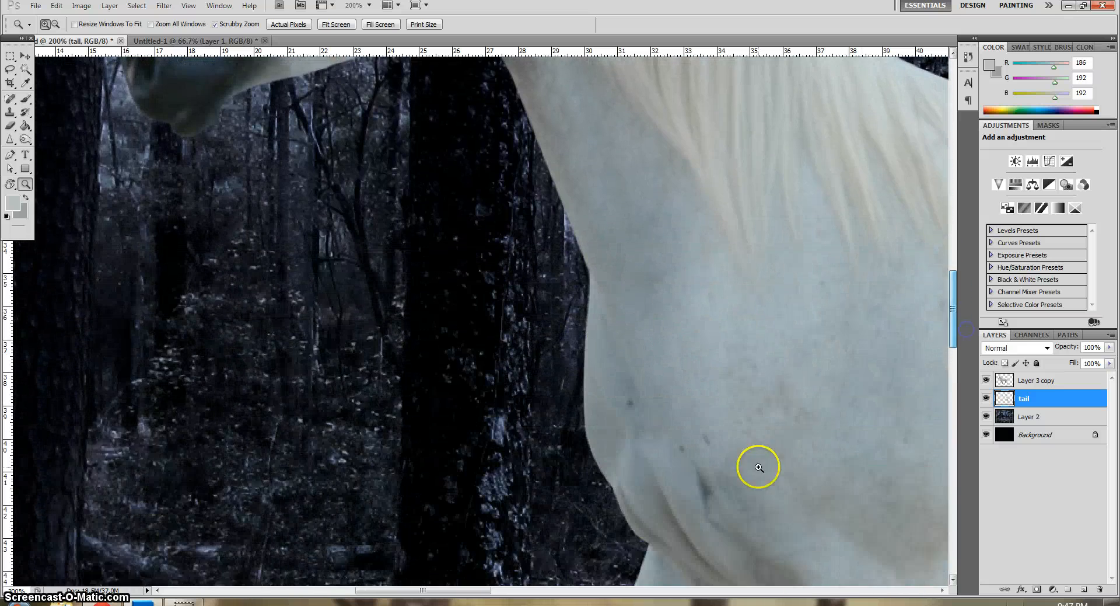
drag(494, 595, 559, 595)
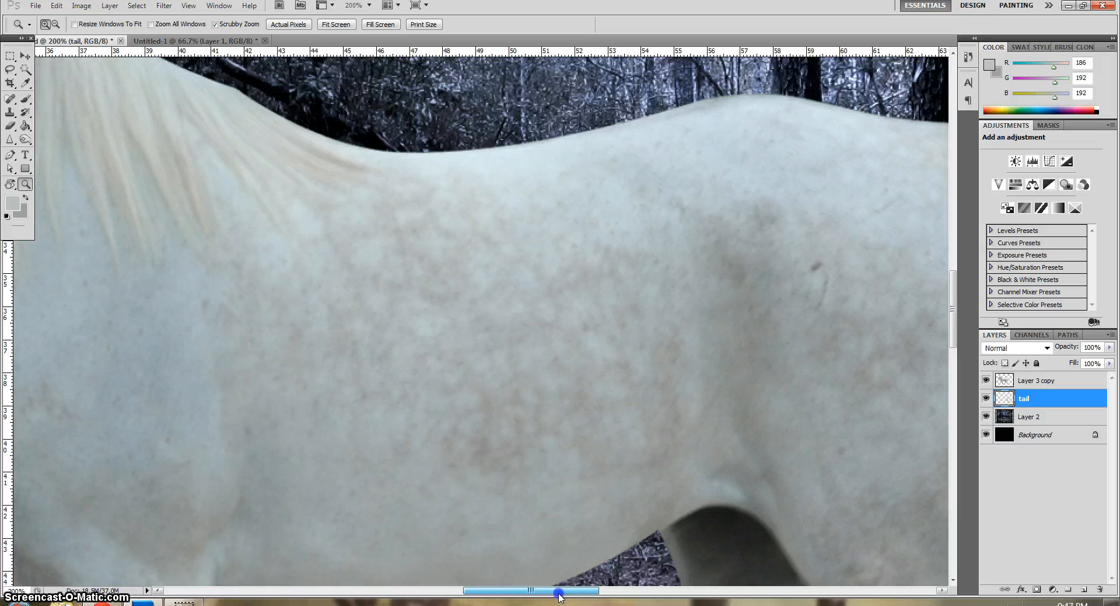
drag(559, 595, 457, 589)
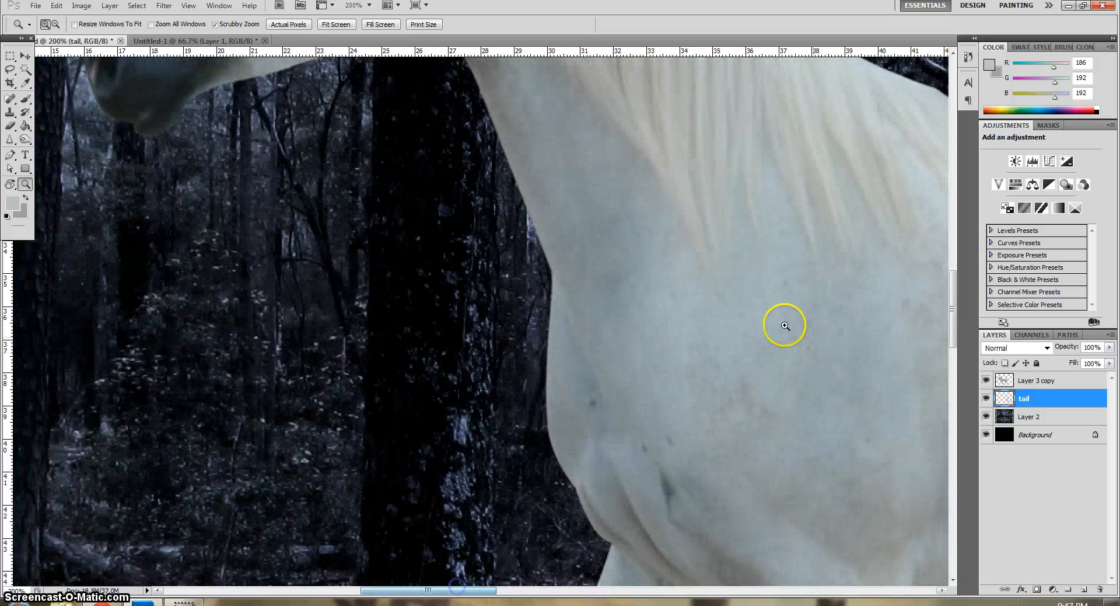
scroll(785, 325, up, 8)
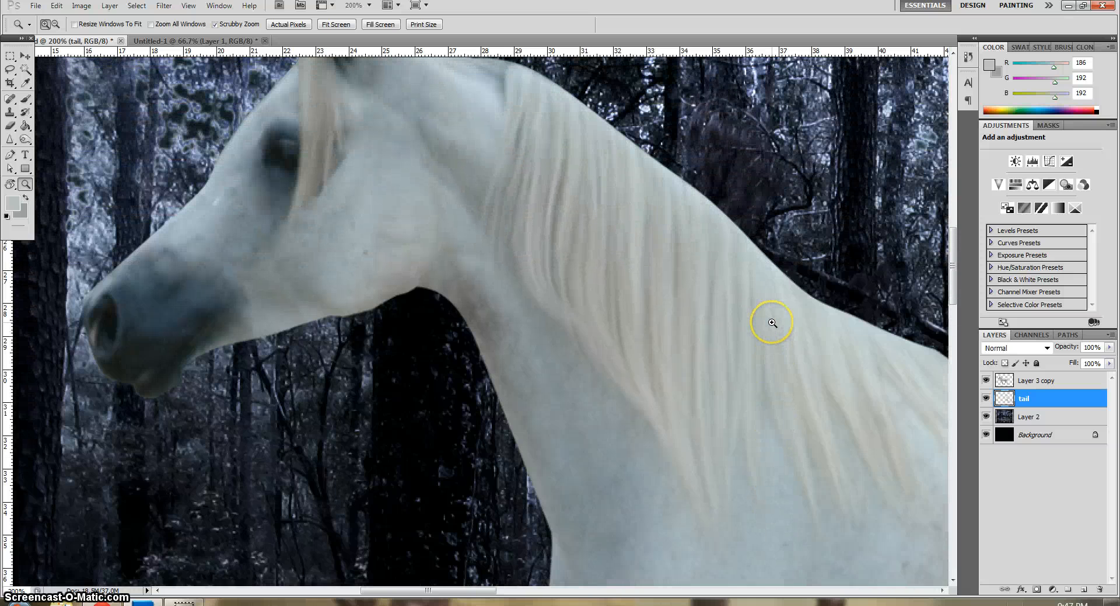
scroll(772, 322, up, 3)
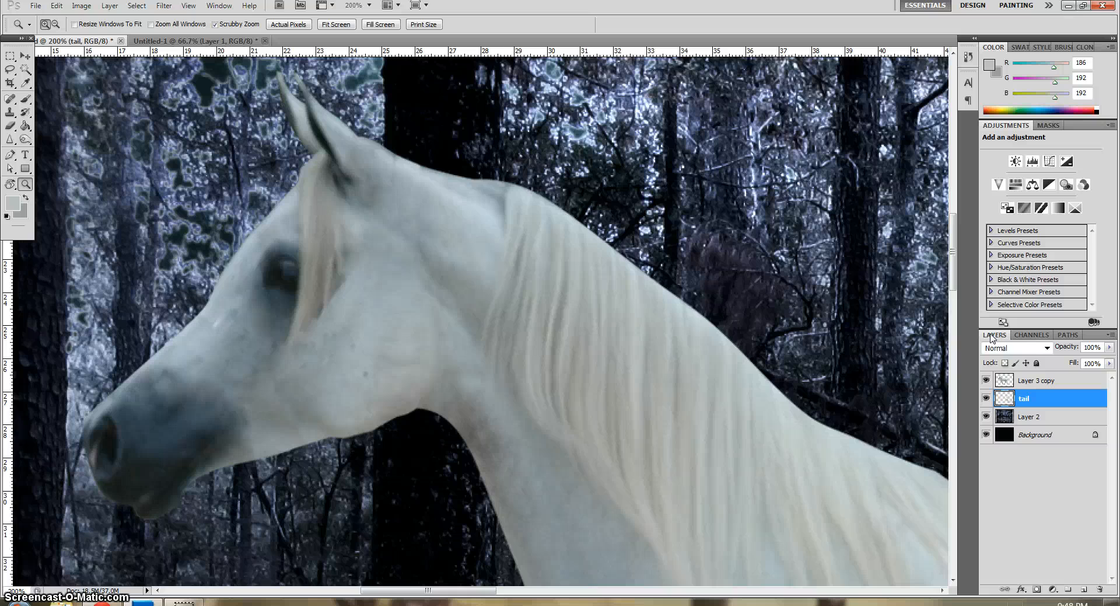
Examine the horse's tail up close, comparing the photographed hair with the flat painted areas around it
drag(492, 591, 675, 590)
scroll(673, 470, down, 10)
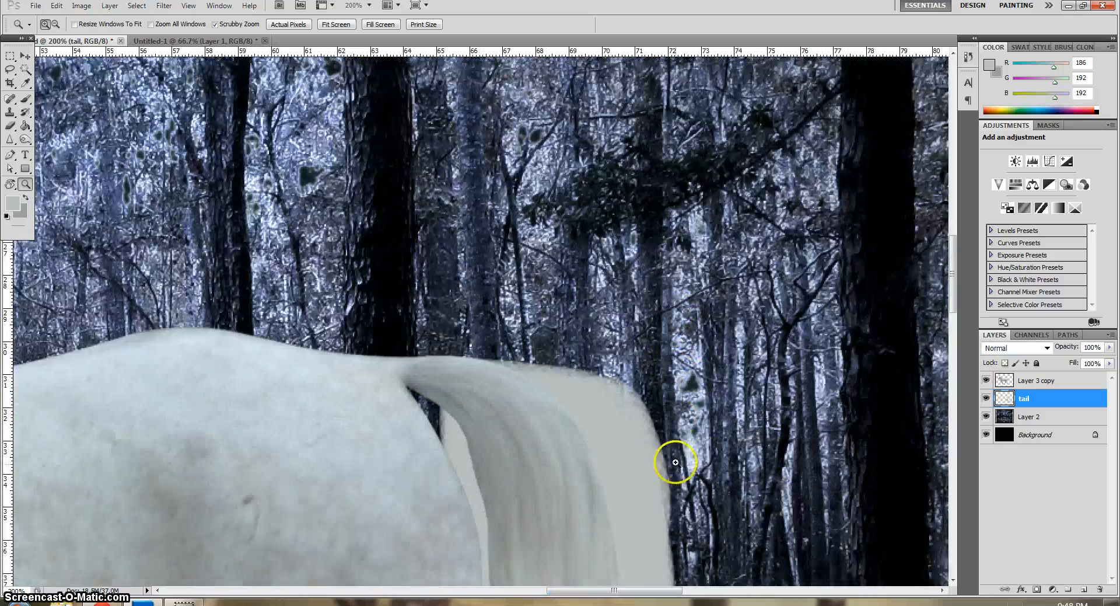
scroll(683, 440, down, 1)
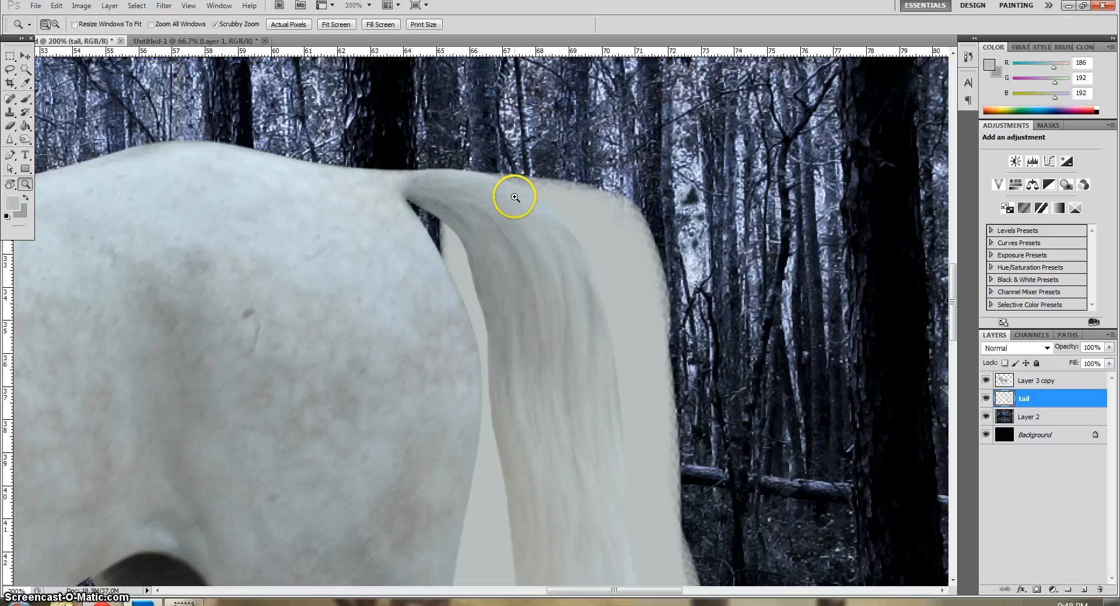
scroll(599, 212, down, 3)
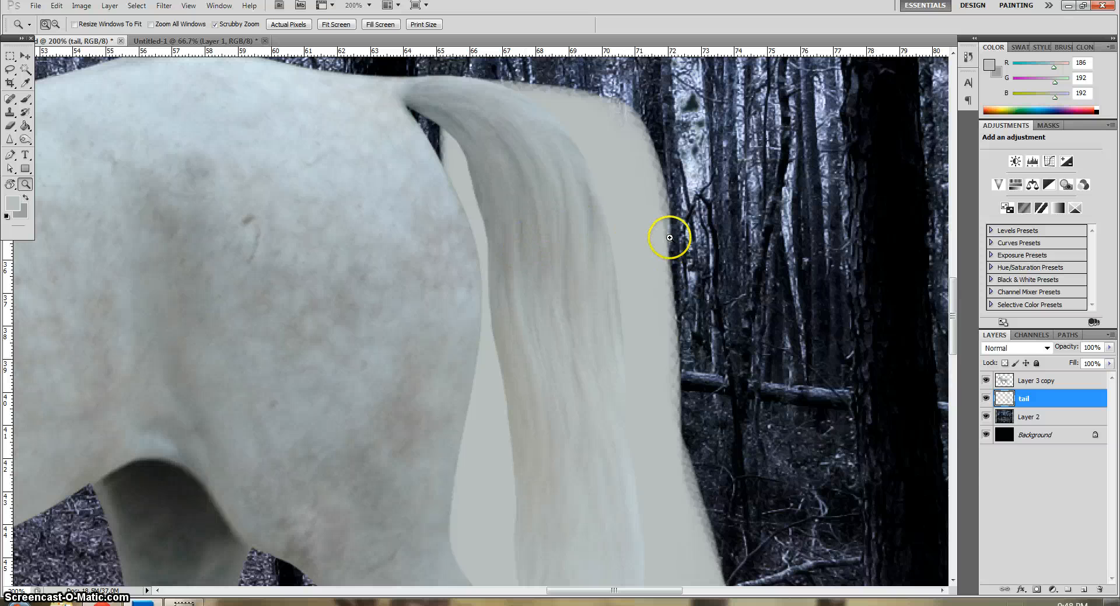
scroll(677, 236, down, 2)
scroll(679, 235, down, 1)
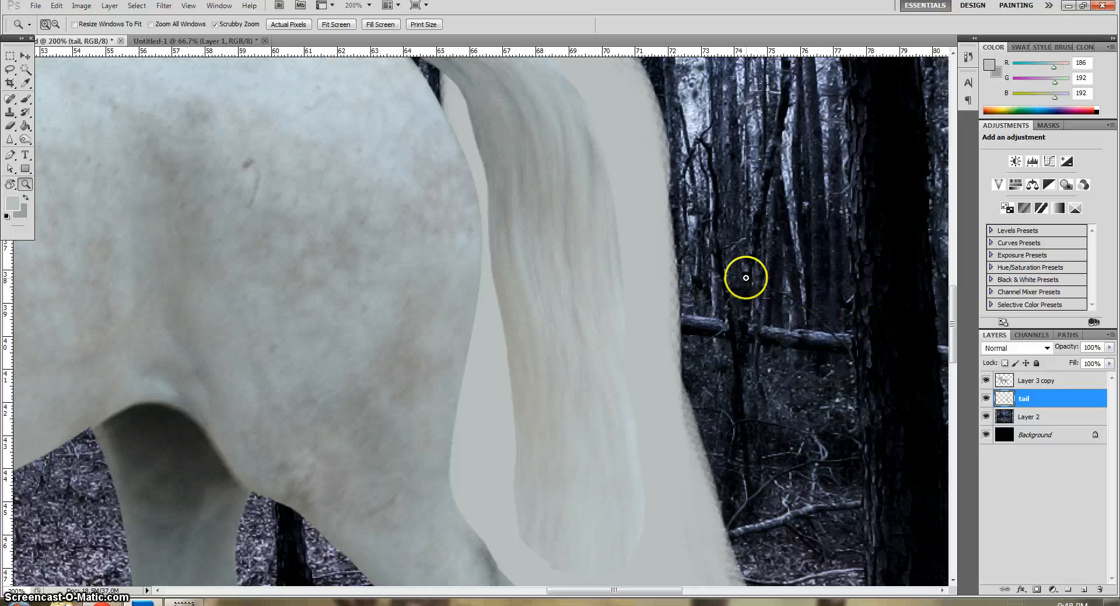
scroll(542, 234, up, 3)
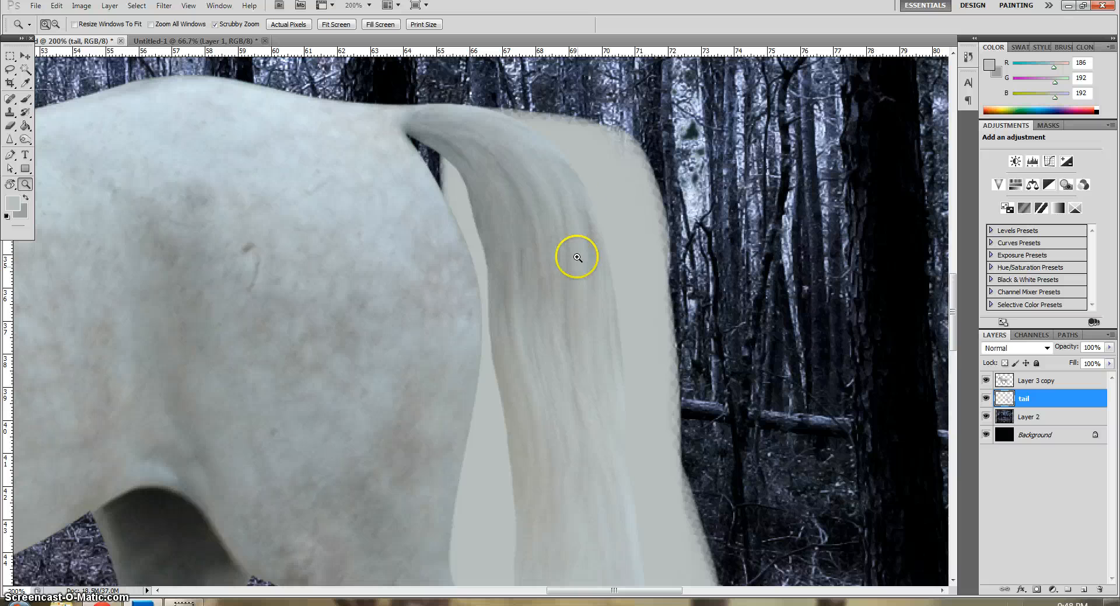
Review the hindquarters and tail at 100%, and the whole horse against the forest at 50%
key(ctrl+minus)
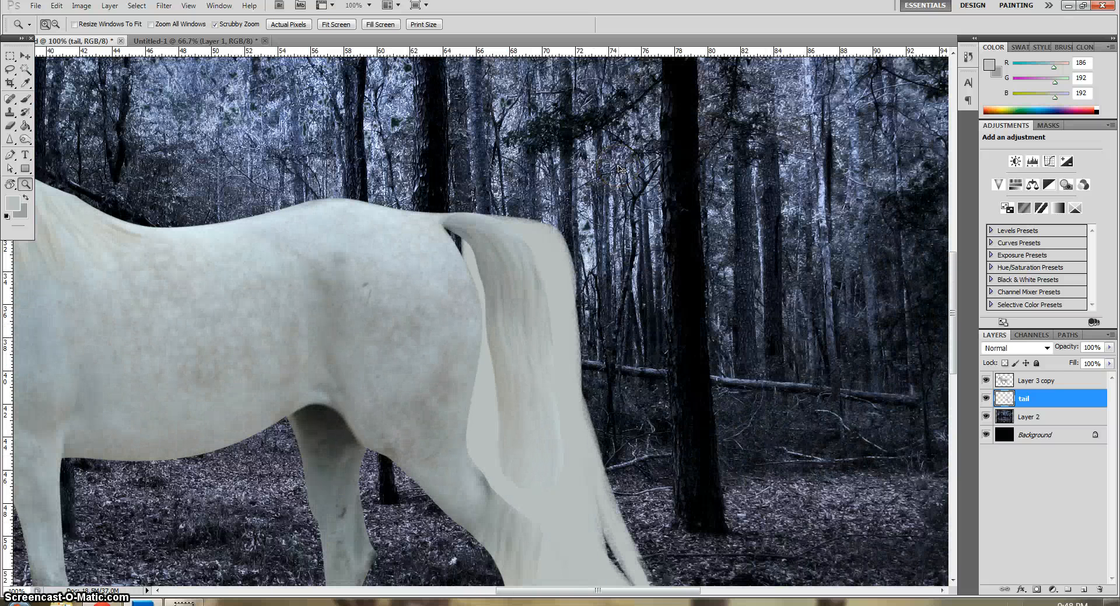
scroll(682, 255, down, 3)
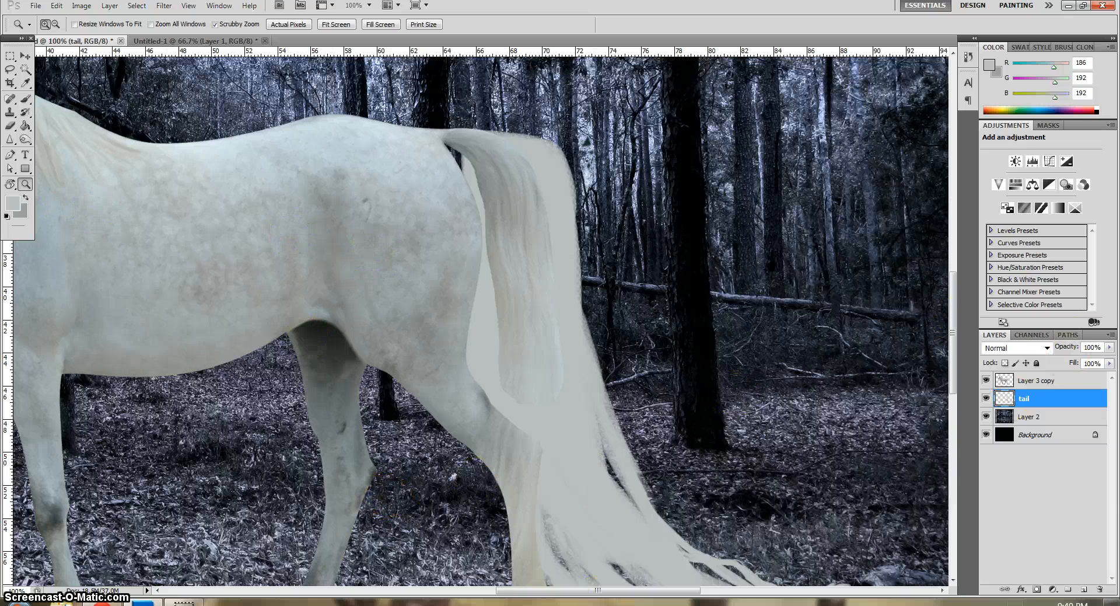
click(541, 591)
drag(547, 591, 571, 591)
click(518, 594)
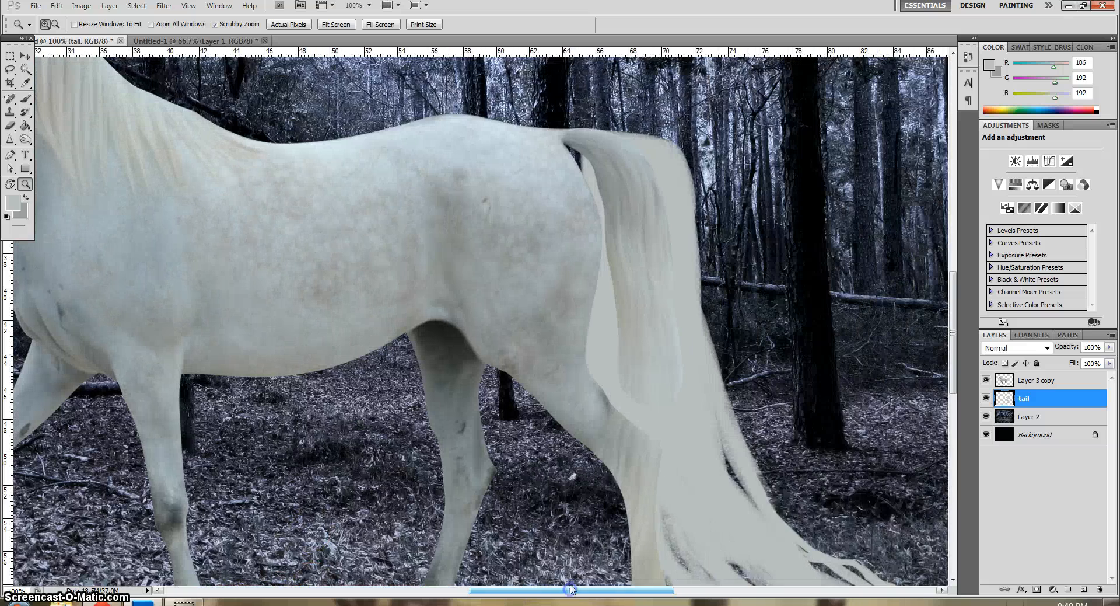
scroll(513, 324, up, 3)
drag(699, 429, 699, 420)
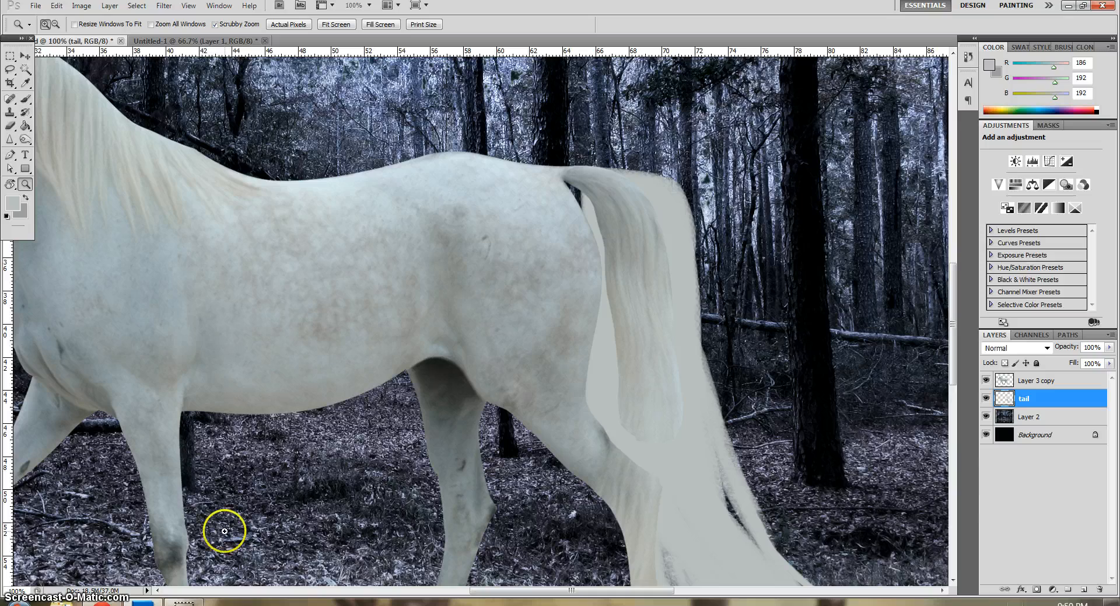
click(492, 321)
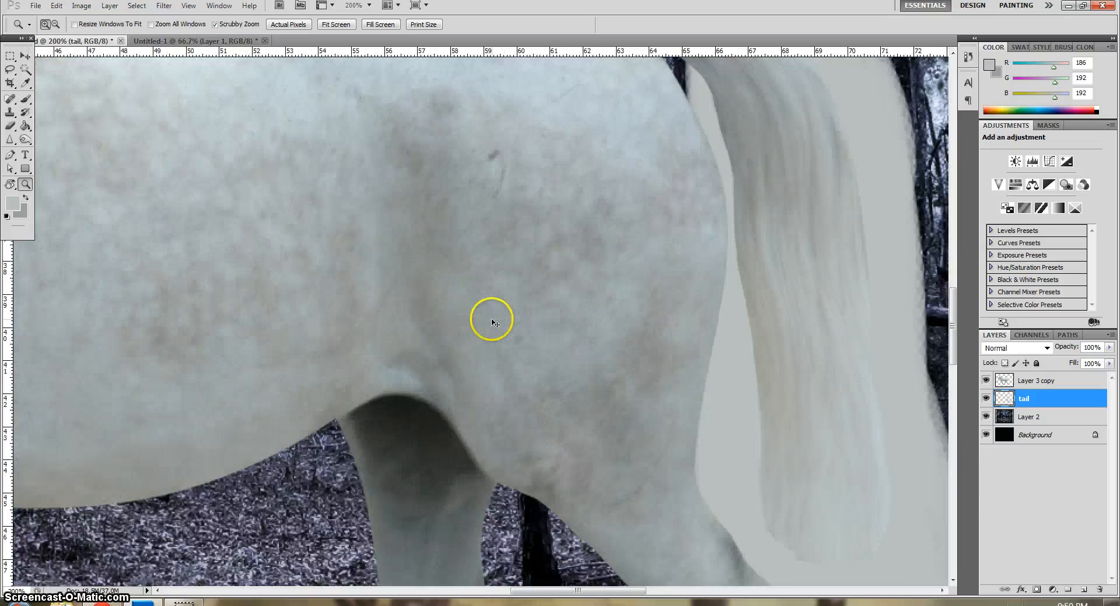
alt+click(492, 321)
alt+click(492, 320)
alt+click(492, 321)
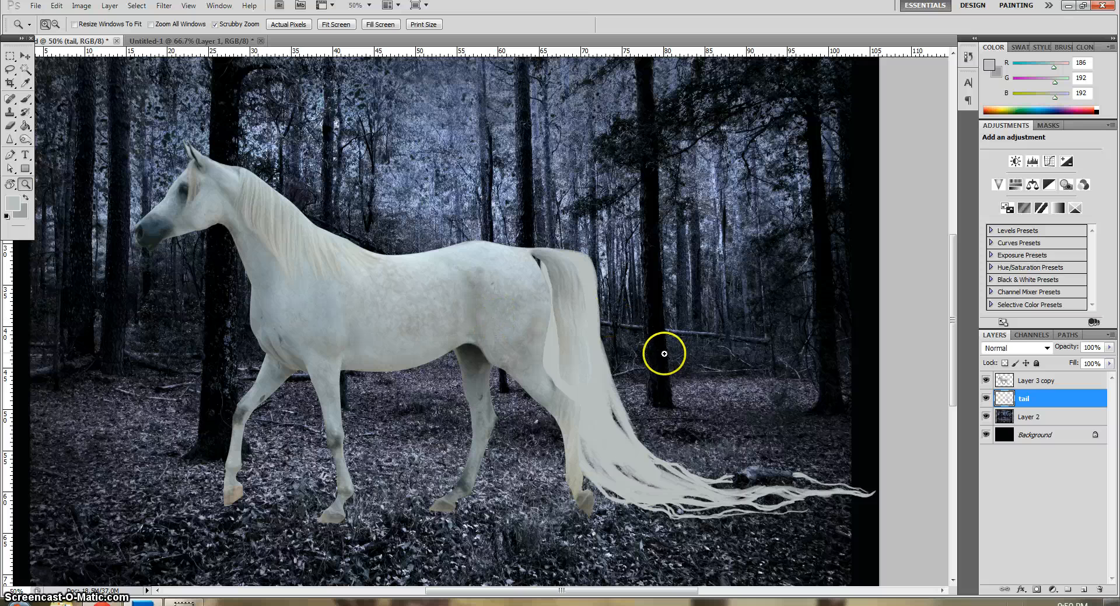
Duplicate the forest background layer, Layer 2
click(1027, 416)
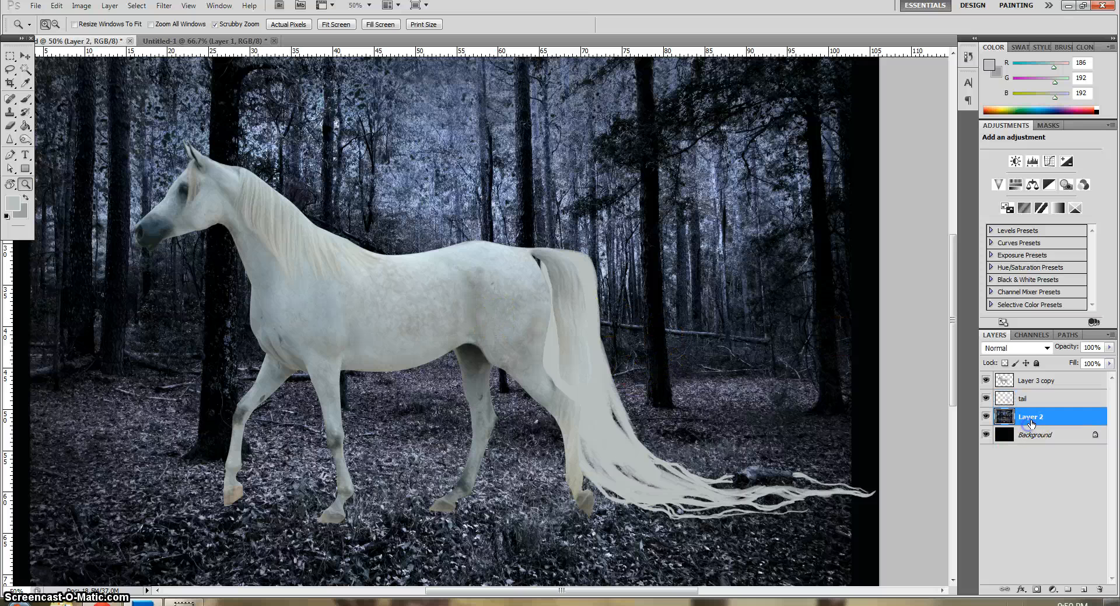
right_click(1028, 416)
click(1067, 167)
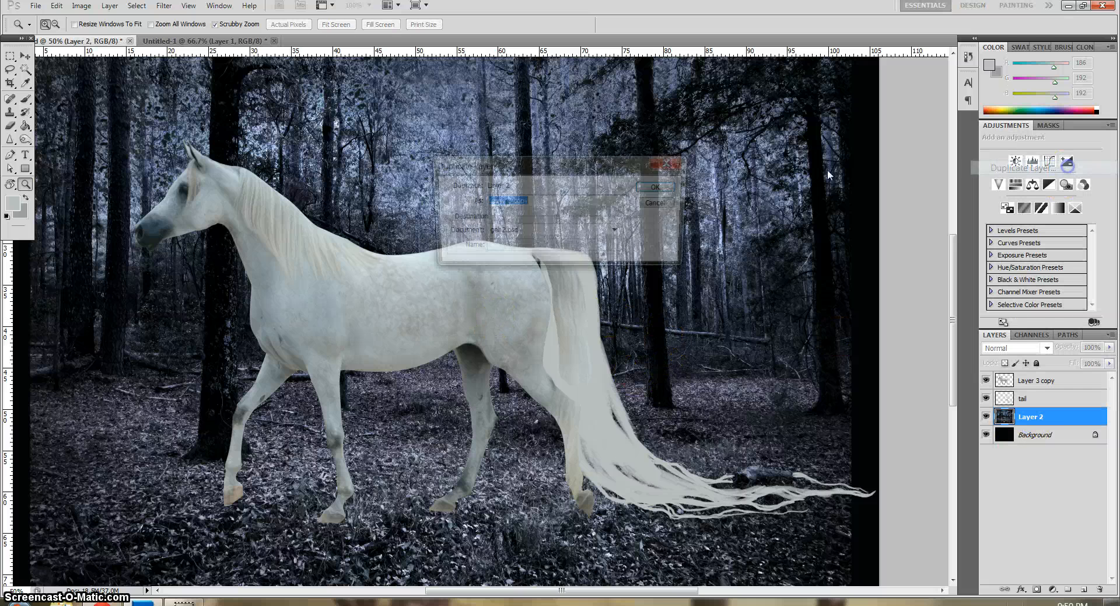
click(665, 186)
Flip the forest copy horizontally and move it right to cover the black strip along the picture's right edge
click(57, 6)
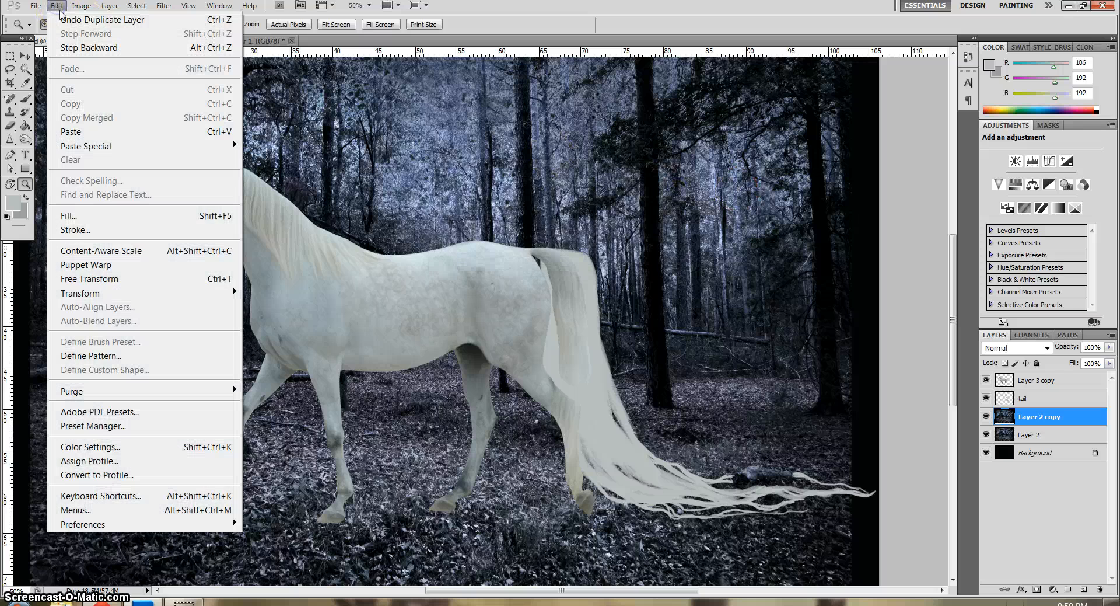
mouse_move(102, 292)
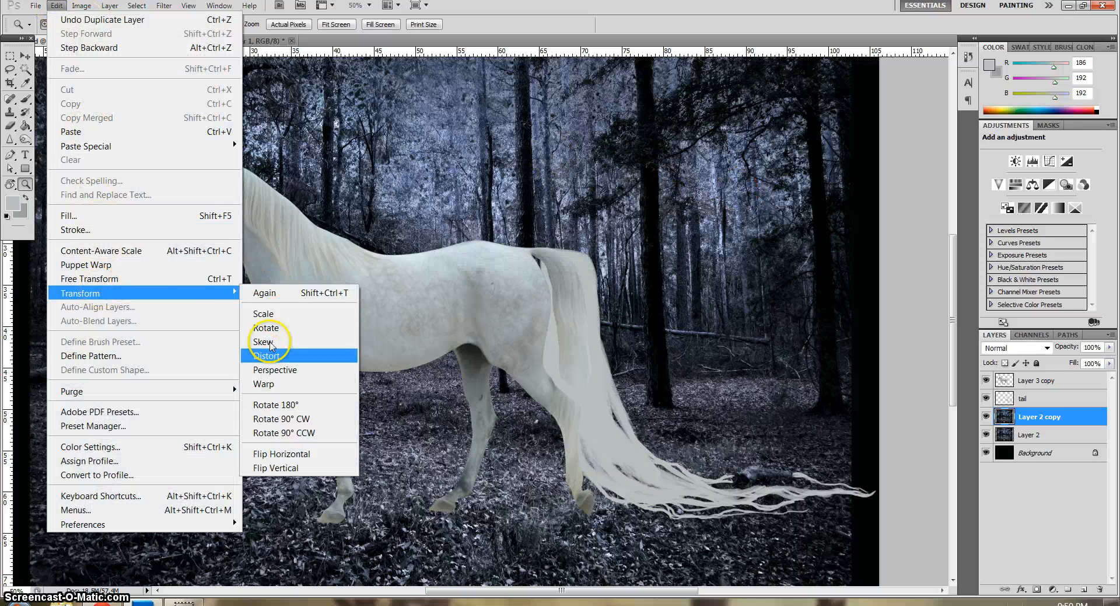
click(282, 452)
click(25, 56)
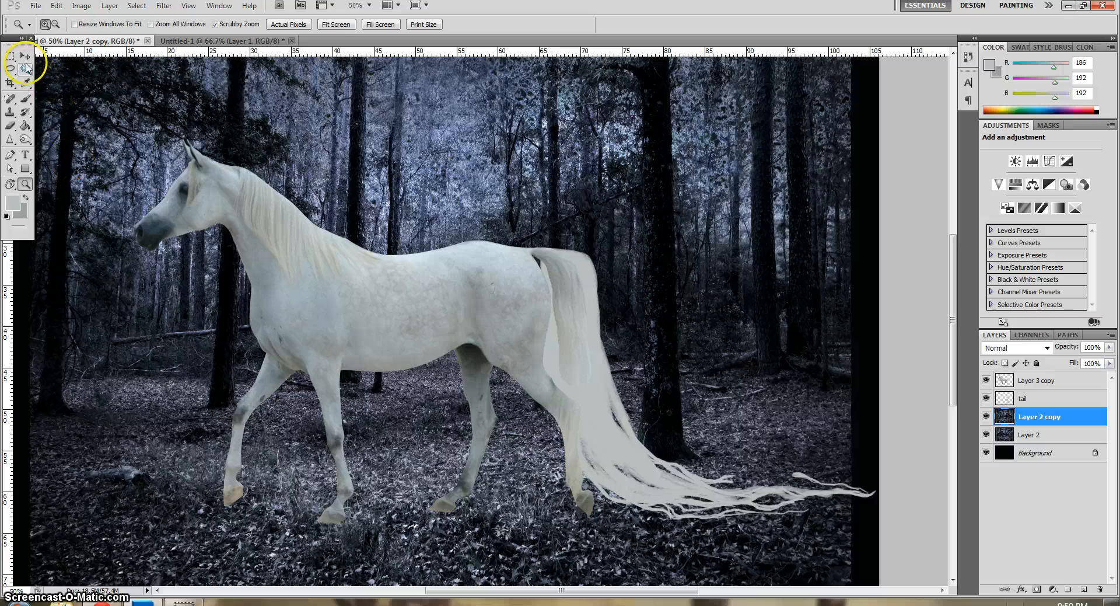
mouse_move(201, 344)
mouse_down()
mouse_move(616, 350)
mouse_move(513, 344)
mouse_move(883, 375)
mouse_move(873, 346)
mouse_up()
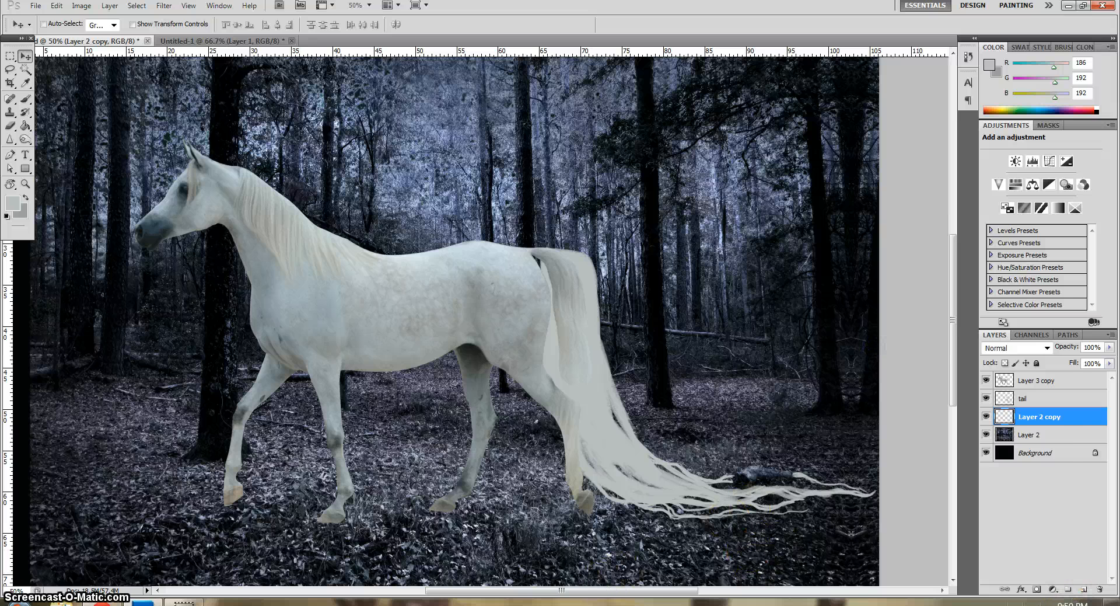
click(1034, 603)
mouse_move(1042, 475)
mouse_down()
mouse_move(1034, 456)
mouse_move(1038, 485)
mouse_up()
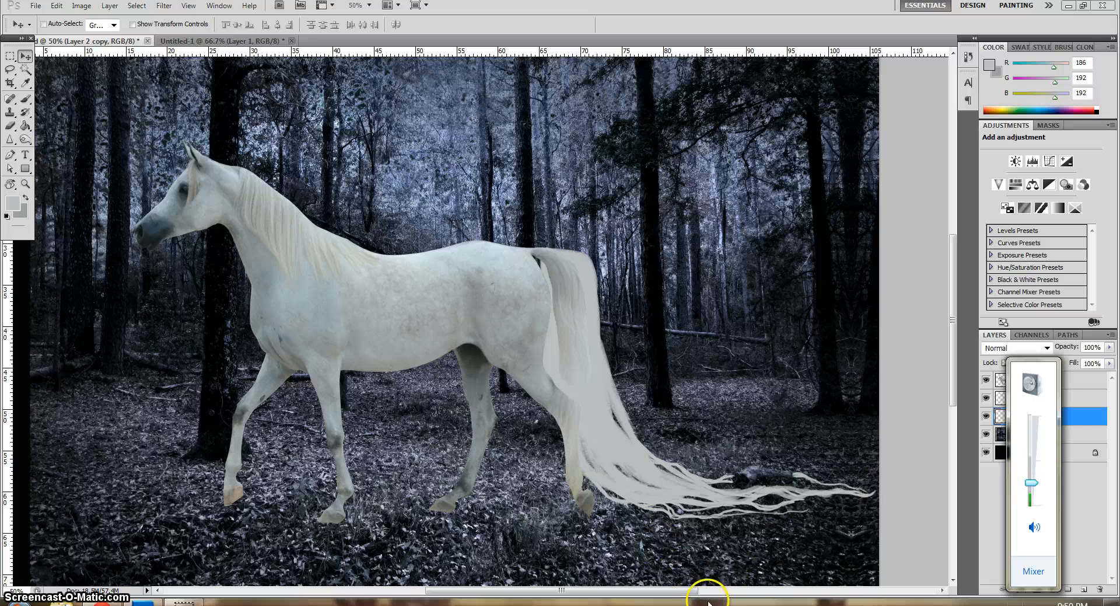
Duplicate Layer 2 again and move this second copy left to cover the black strip along the picture's left edge
click(680, 590)
drag(645, 591, 575, 584)
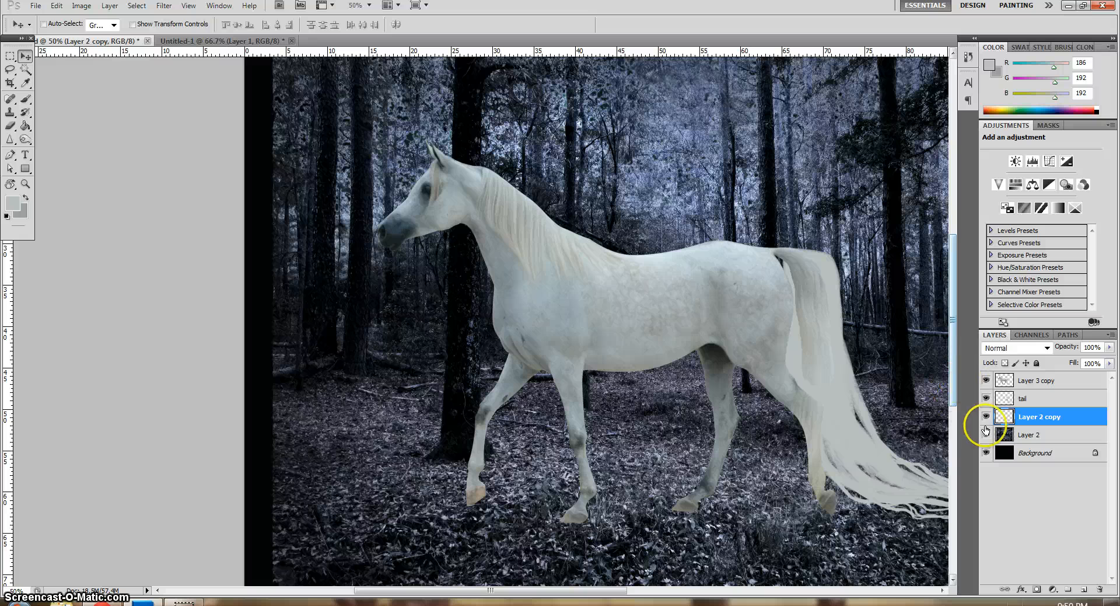
right_click(1024, 434)
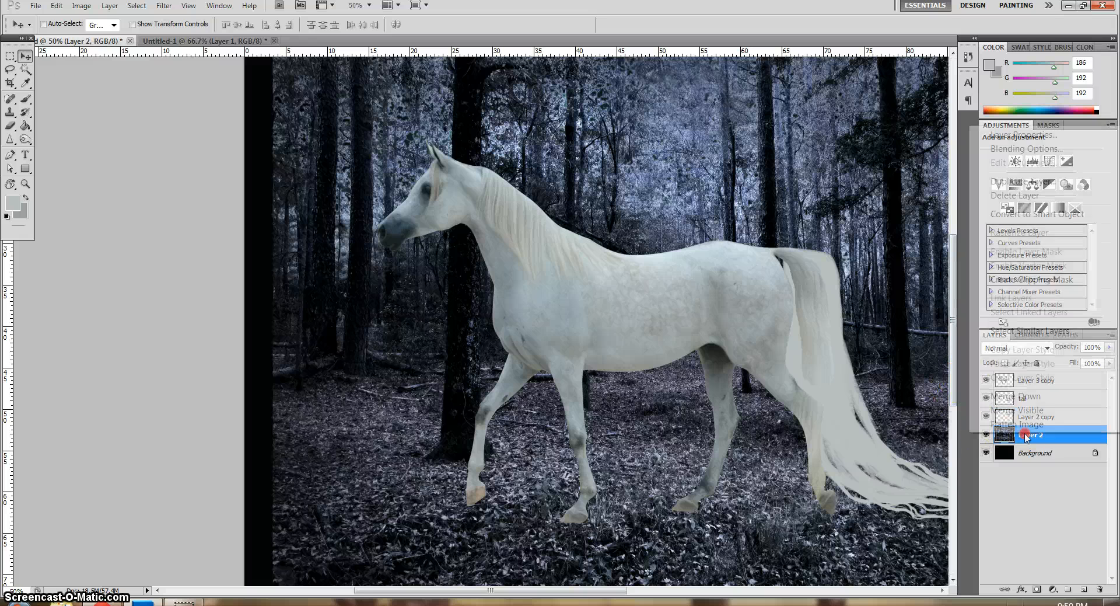
click(1021, 181)
click(655, 187)
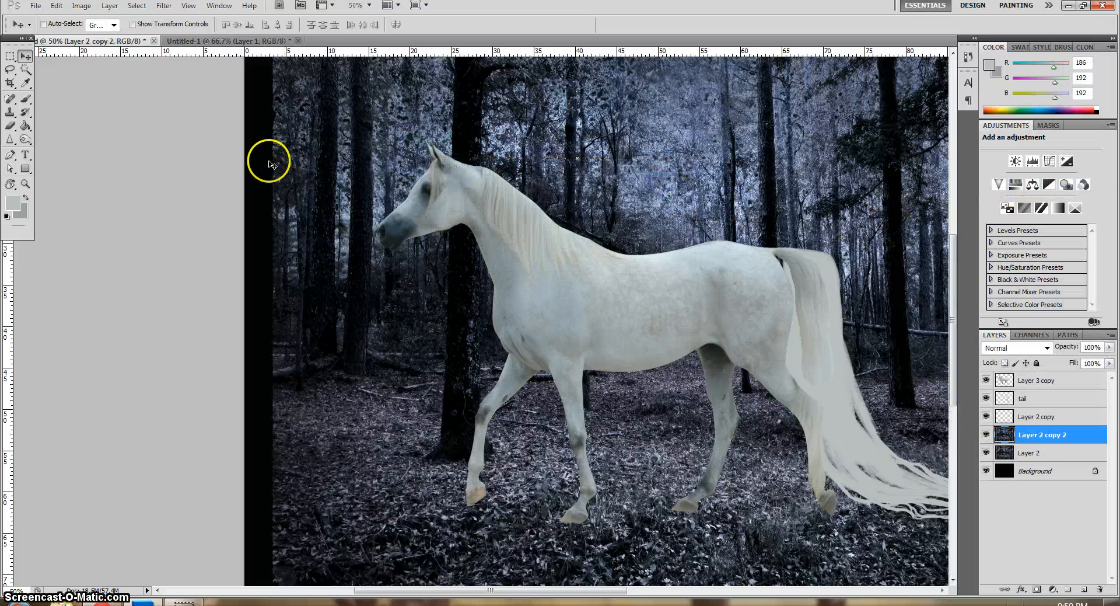
drag(528, 273, 103, 212)
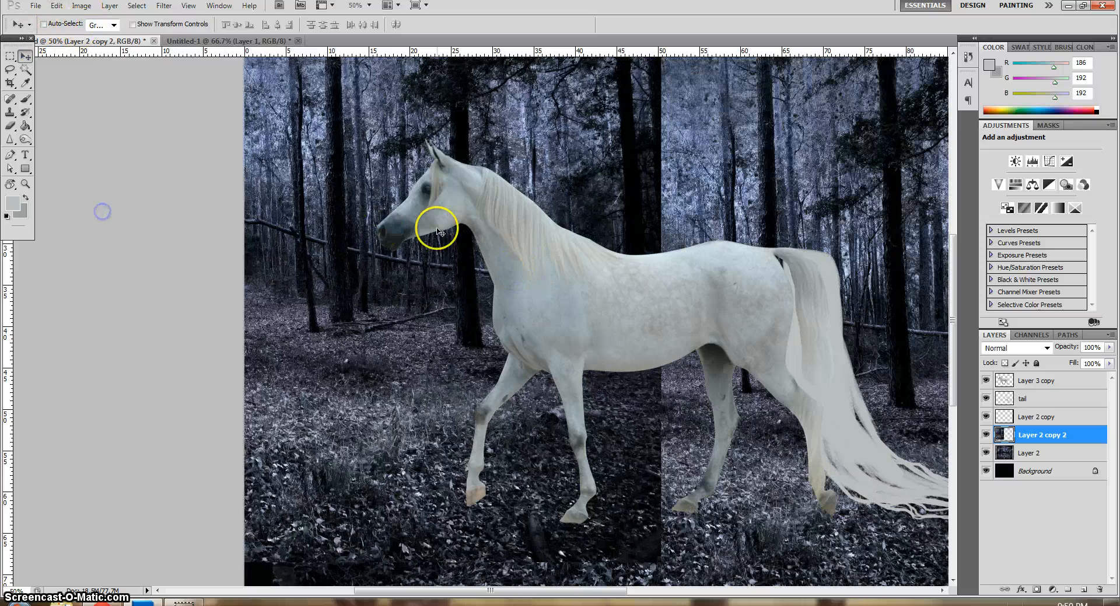
drag(449, 228, 133, 258)
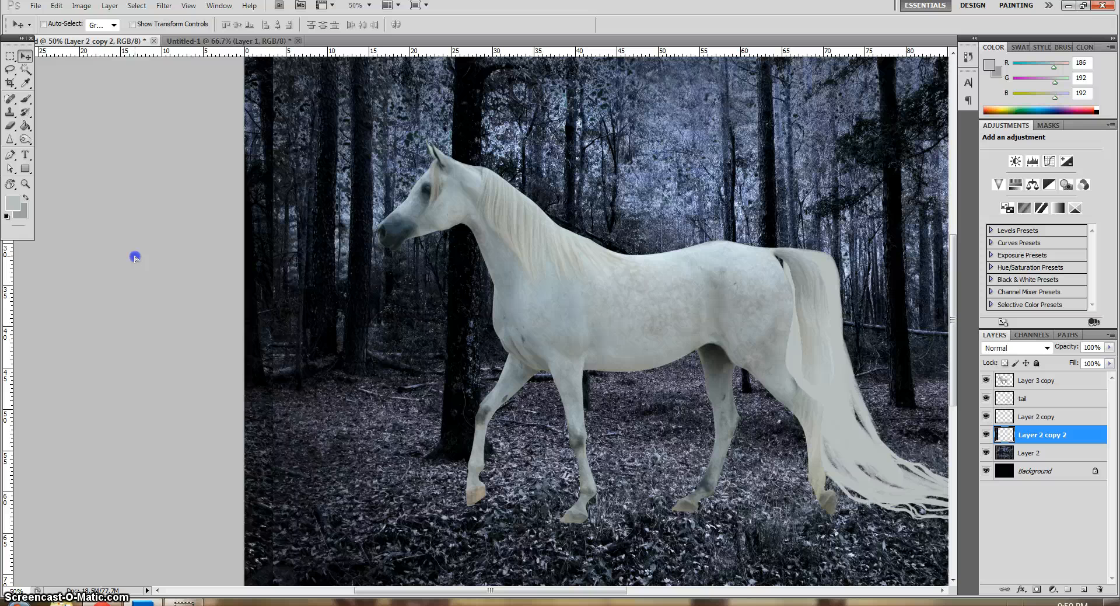
click(54, 7)
click(170, 279)
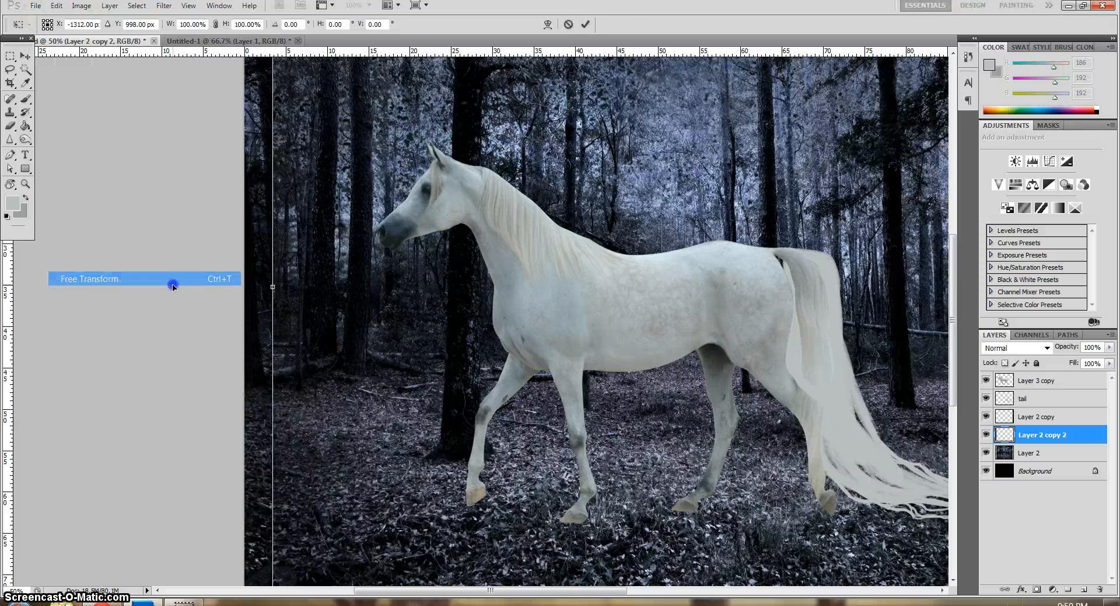
click(577, 26)
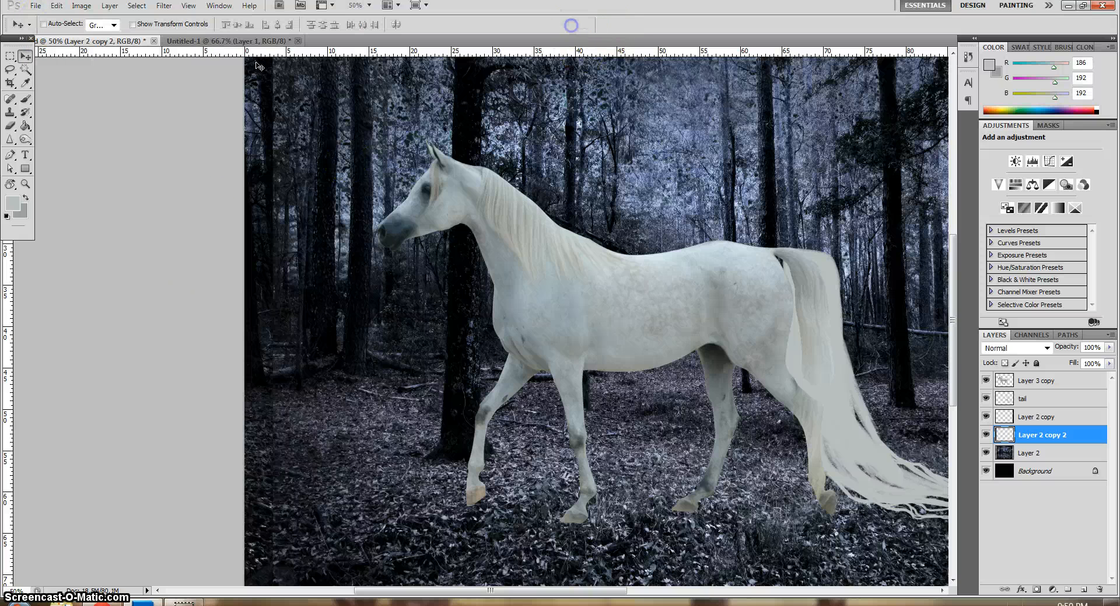
Flip the second forest copy, Layer 2 copy 2, horizontally and shift it to blend with the forest along the picture's left edge
click(56, 5)
mouse_move(80, 292)
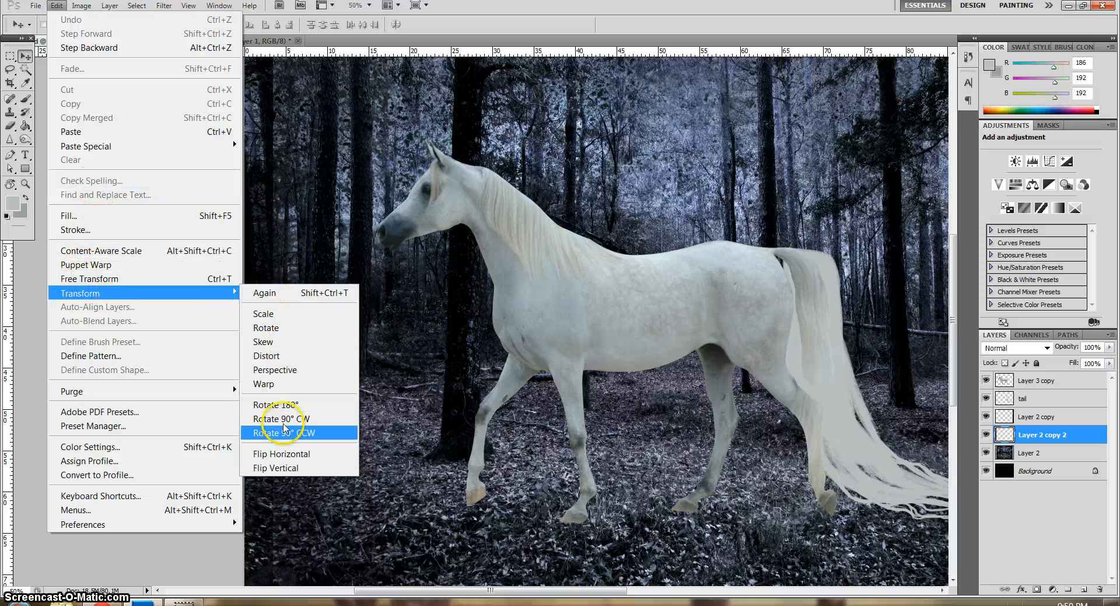
click(286, 452)
drag(365, 382, 373, 414)
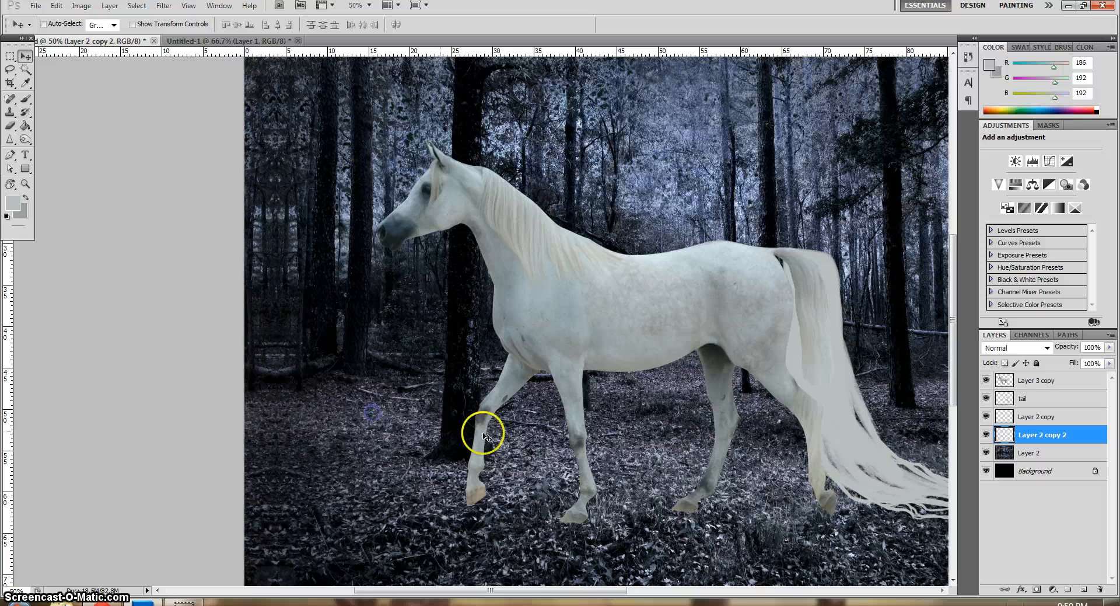
Merge Layer 2 copy down into Layer 2 copy 2 so both forest edge extensions share one layer
drag(520, 590, 554, 591)
key(ctrl+minus)
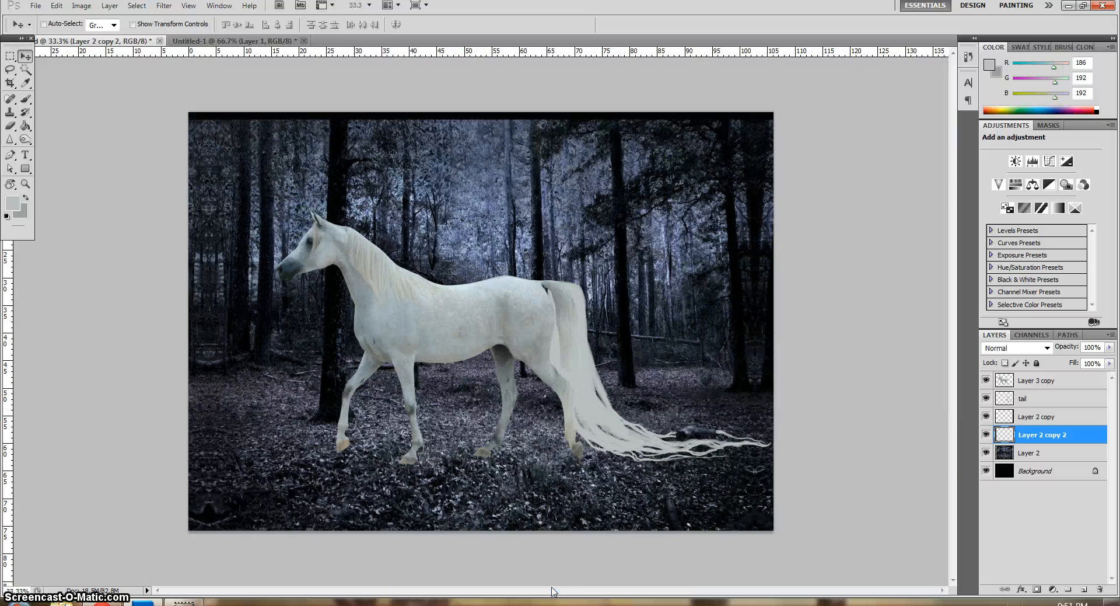
right_click(1025, 418)
click(1023, 380)
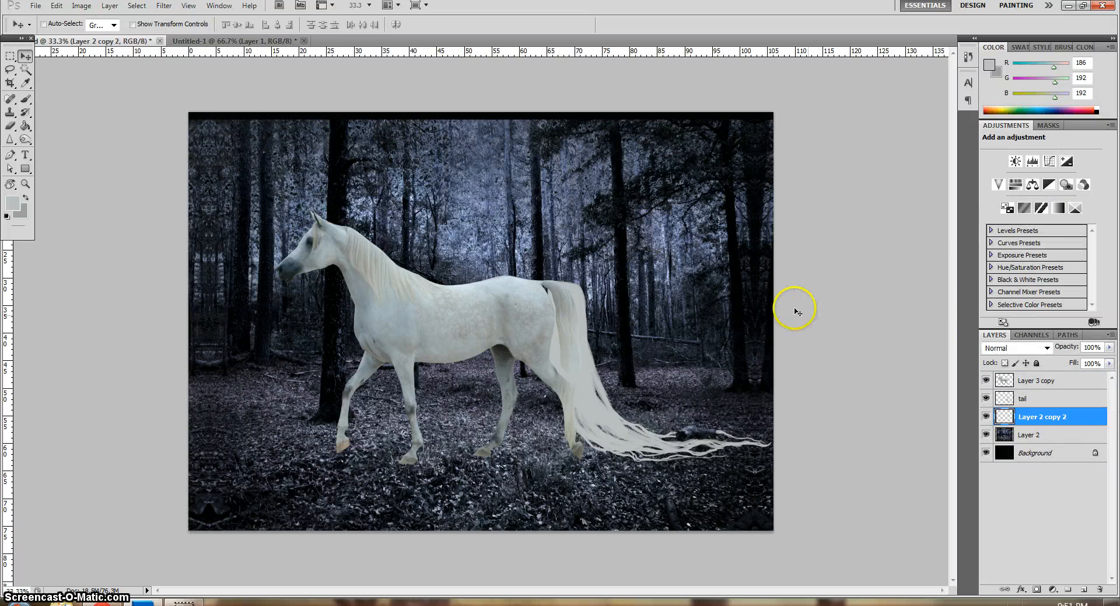
Create a new layer named mane and place it above all other layers, over Layer 3 copy
click(25, 184)
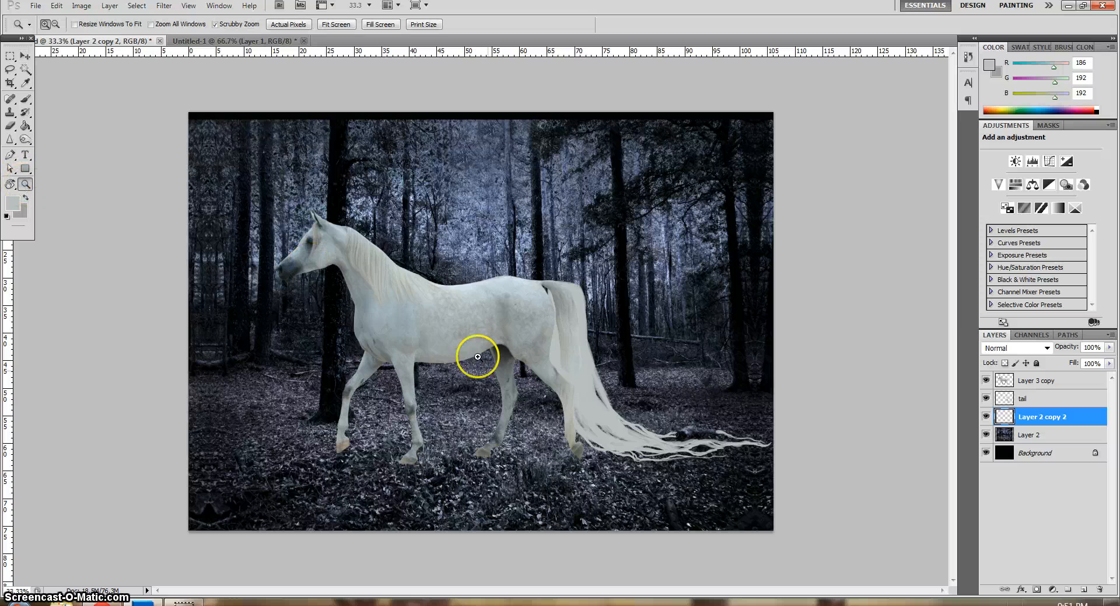
click(489, 391)
scroll(523, 342, down, 1)
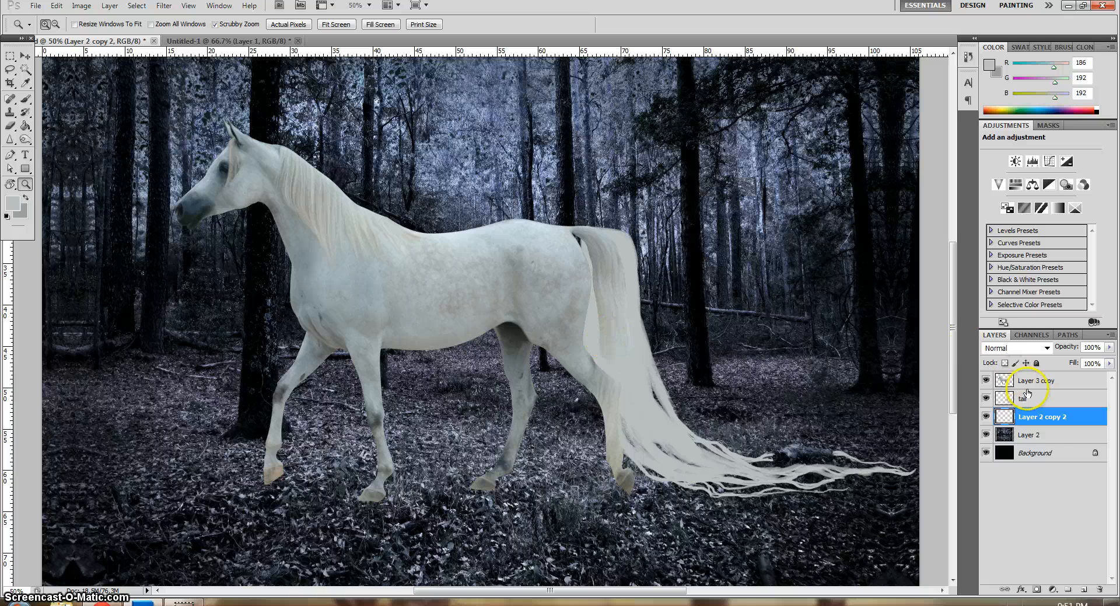
click(1074, 591)
click(1030, 418)
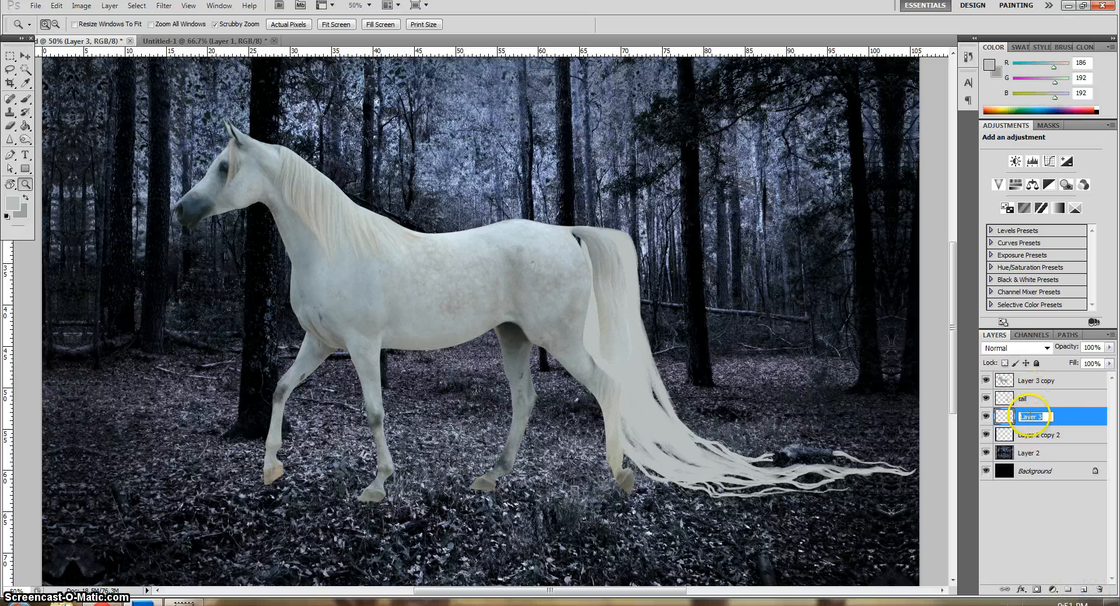
key(Return)
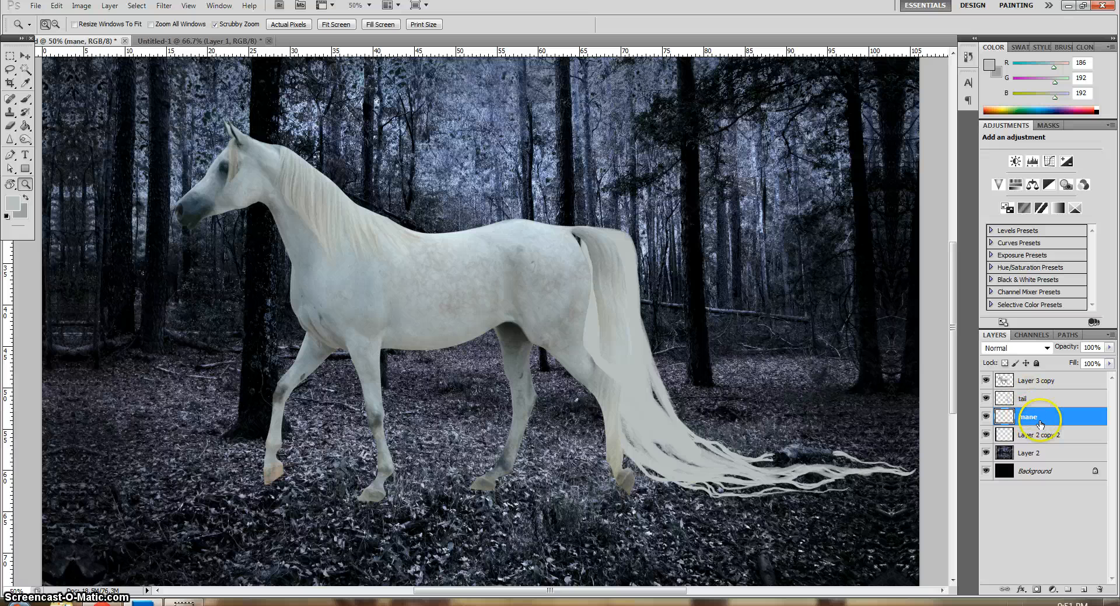
drag(1041, 424, 1039, 379)
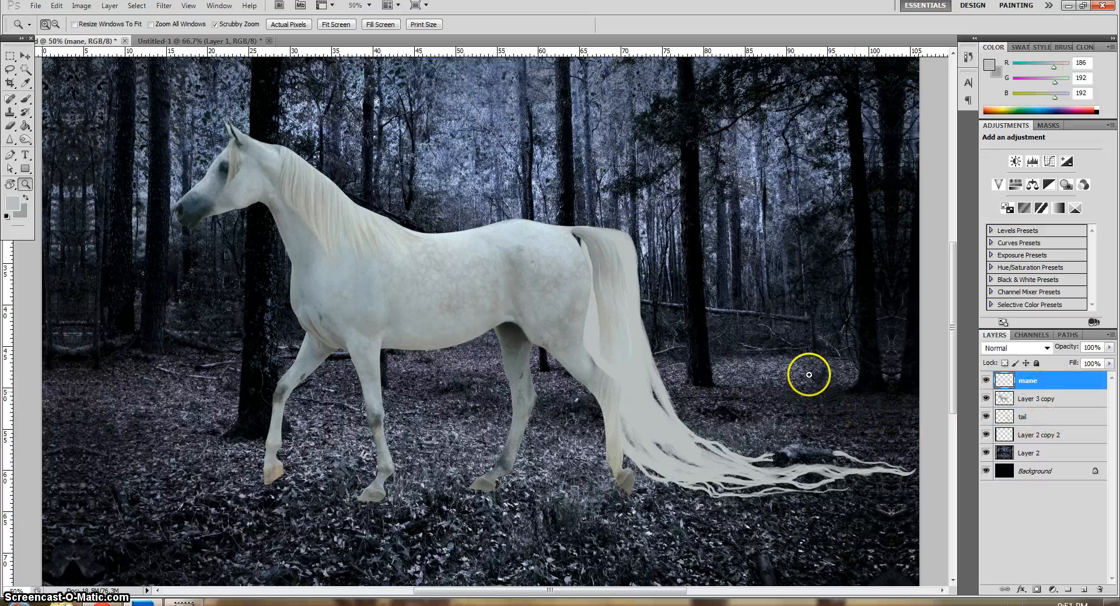
Lower the computer's sound volume
click(1031, 603)
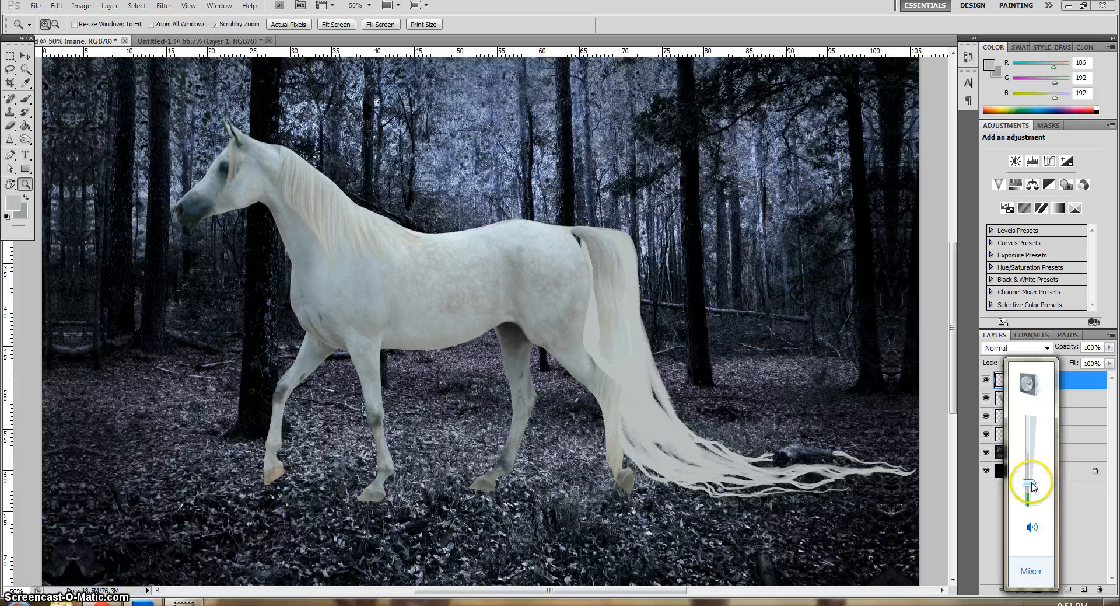
drag(1028, 480, 1032, 497)
click(1066, 508)
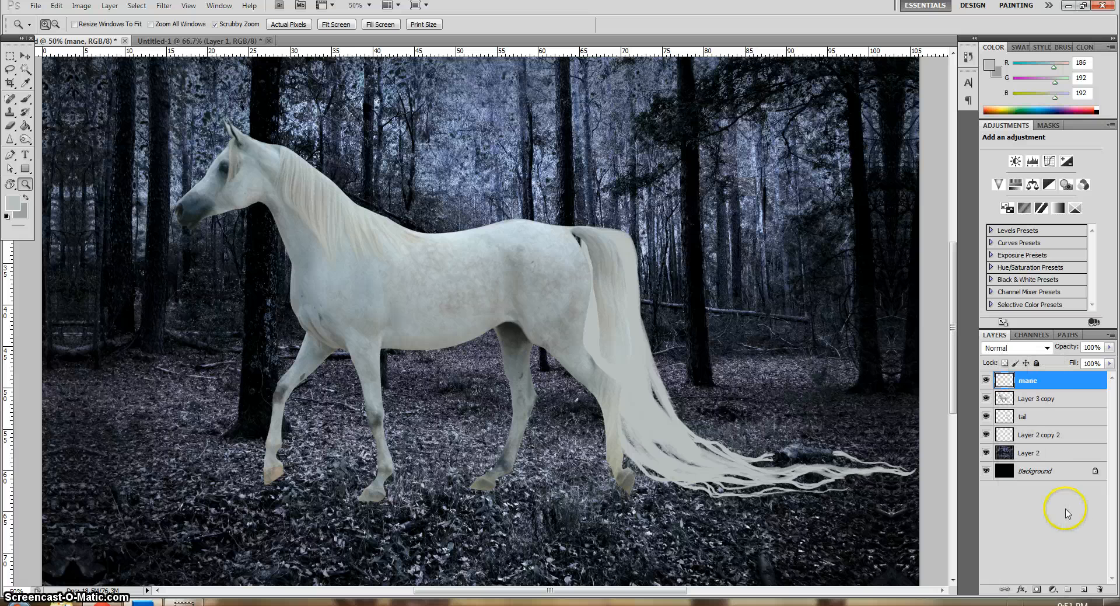
Paint a long wavy mane strand with a size 25 brush from behind the ears along the neck to above the foreleg
drag(584, 590, 576, 594)
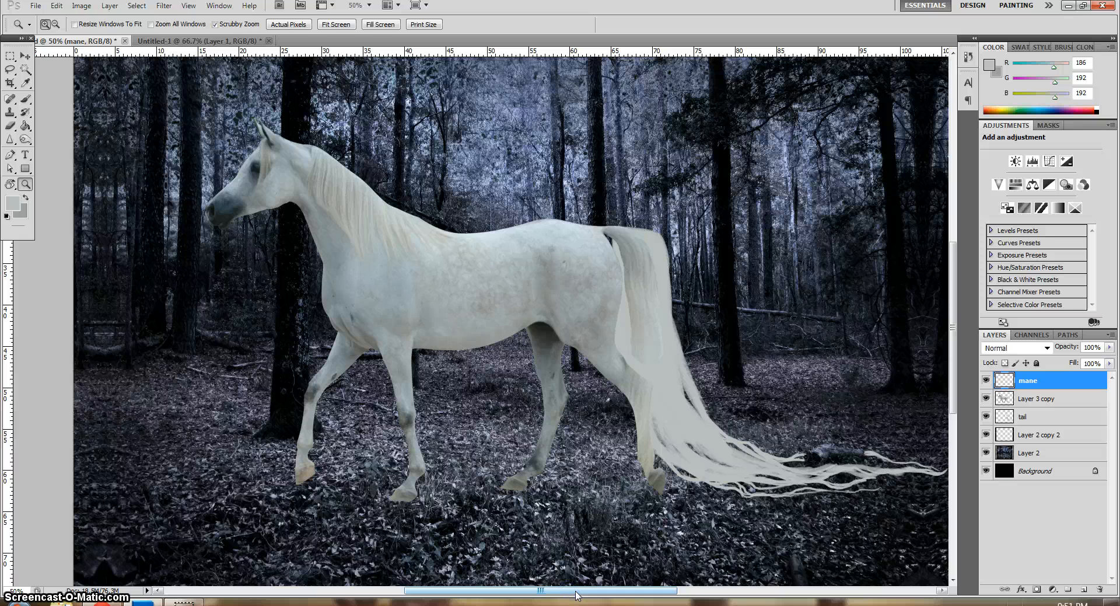
key(i)
drag(745, 266, 640, 320)
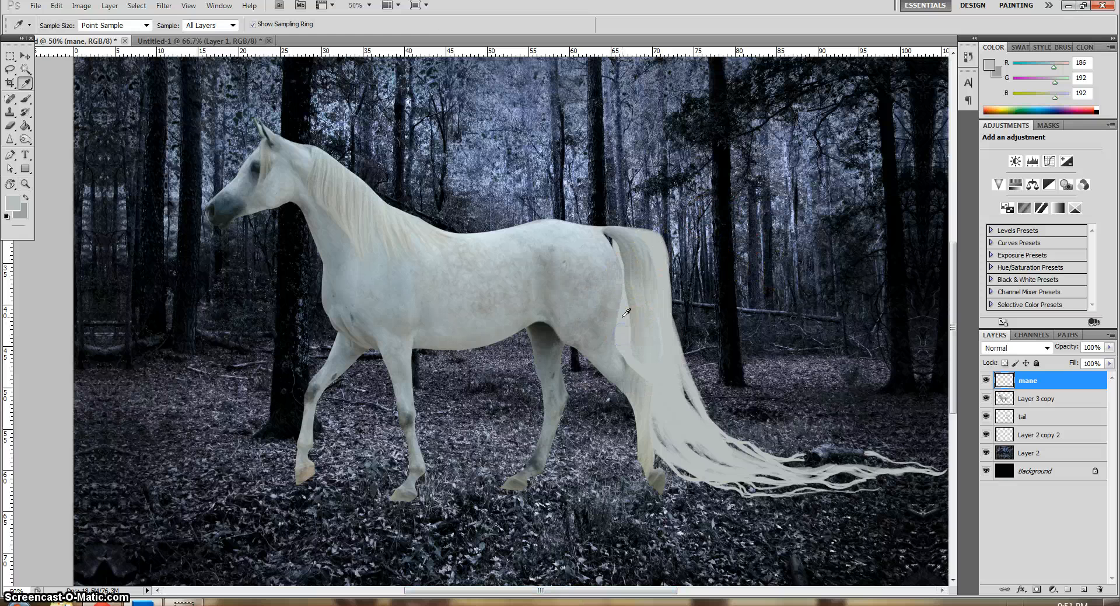
key(ctrl+plus)
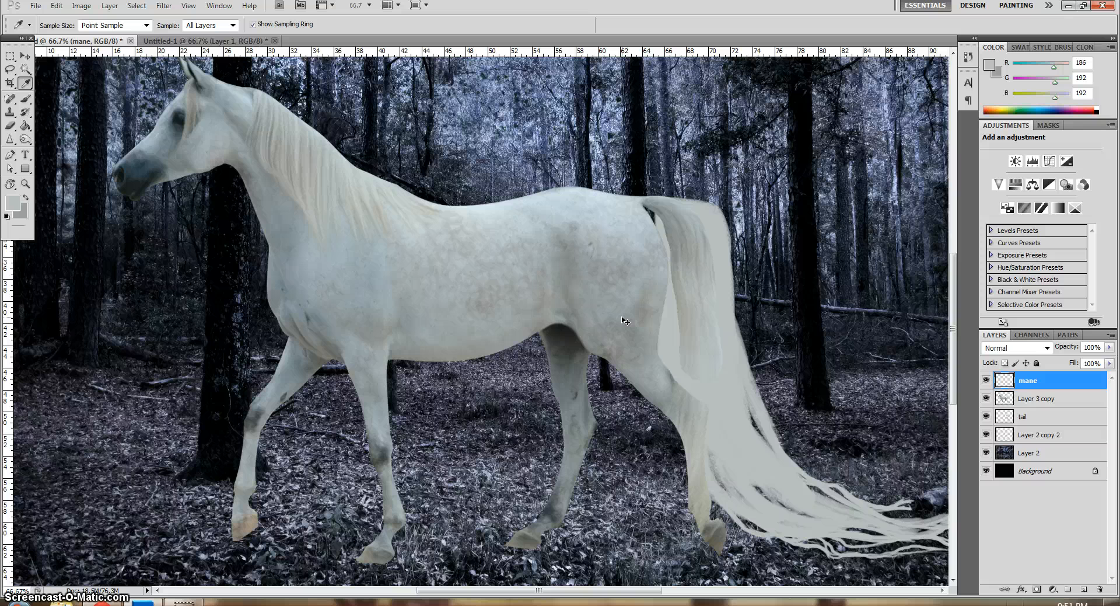
mouse_move(509, 285)
mouse_down()
mouse_move(263, 132)
mouse_move(323, 125)
mouse_move(319, 108)
mouse_up()
key(b)
key(bracketright)
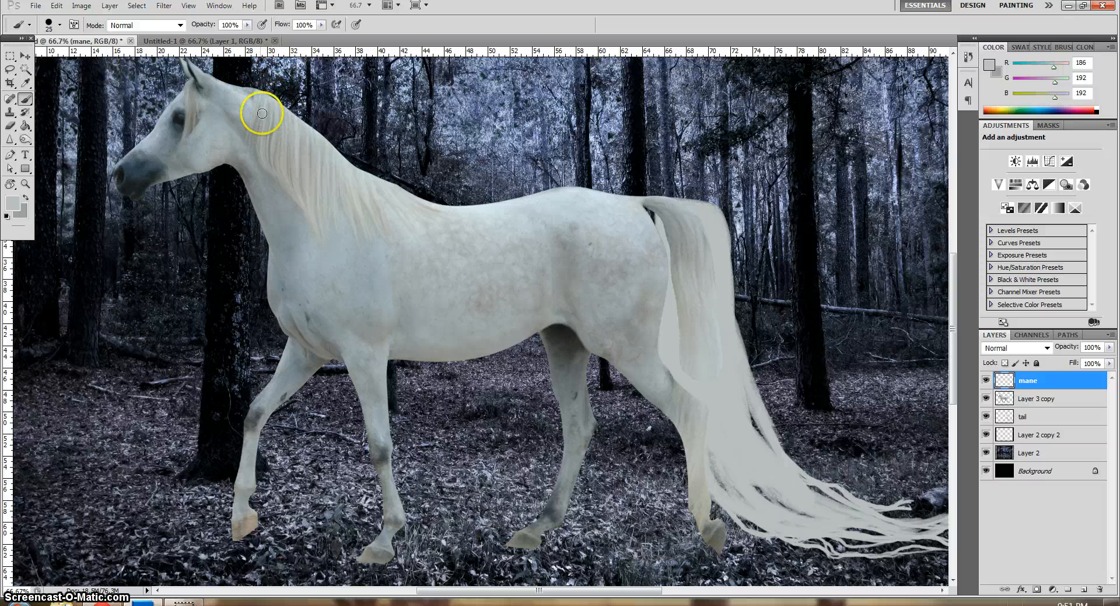
click(258, 102)
drag(264, 118, 275, 176)
drag(263, 101, 271, 137)
mouse_move(270, 120)
mouse_down()
mouse_move(276, 171)
mouse_move(311, 233)
mouse_up()
drag(295, 192, 311, 233)
drag(307, 221, 340, 291)
mouse_move(313, 254)
mouse_down()
mouse_move(352, 310)
mouse_move(338, 288)
mouse_move(354, 320)
mouse_up()
drag(336, 290, 340, 297)
click(312, 239)
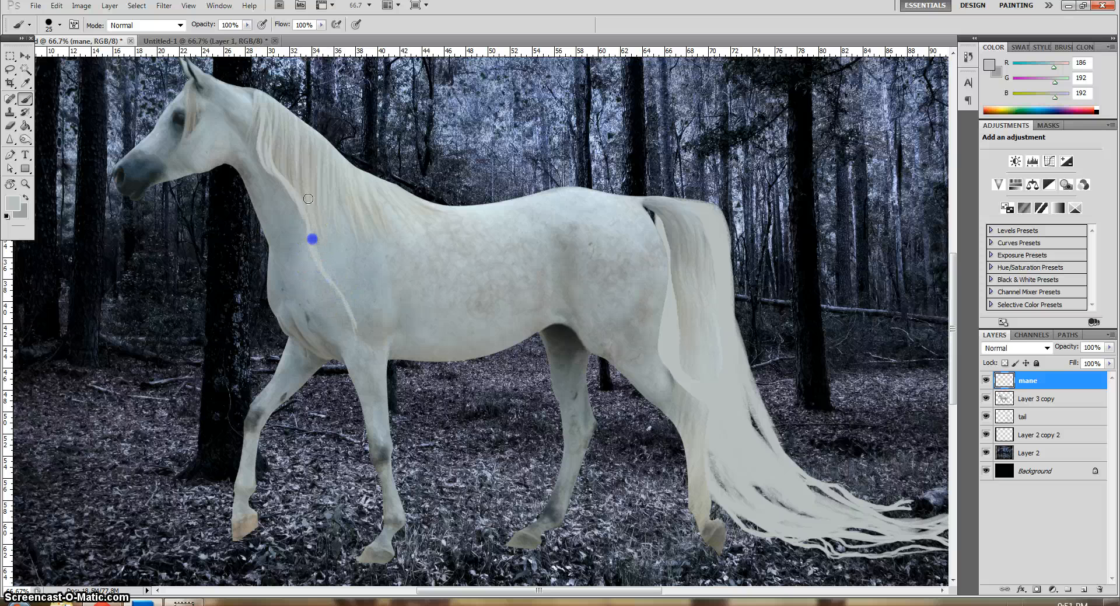
Paint a second long strand from the mid-neck mane across the shoulder, hanging just below the belly behind the foreleg
click(295, 130)
click(300, 194)
drag(326, 222, 380, 308)
mouse_move(342, 258)
mouse_down()
mouse_move(448, 405)
mouse_move(366, 284)
mouse_up()
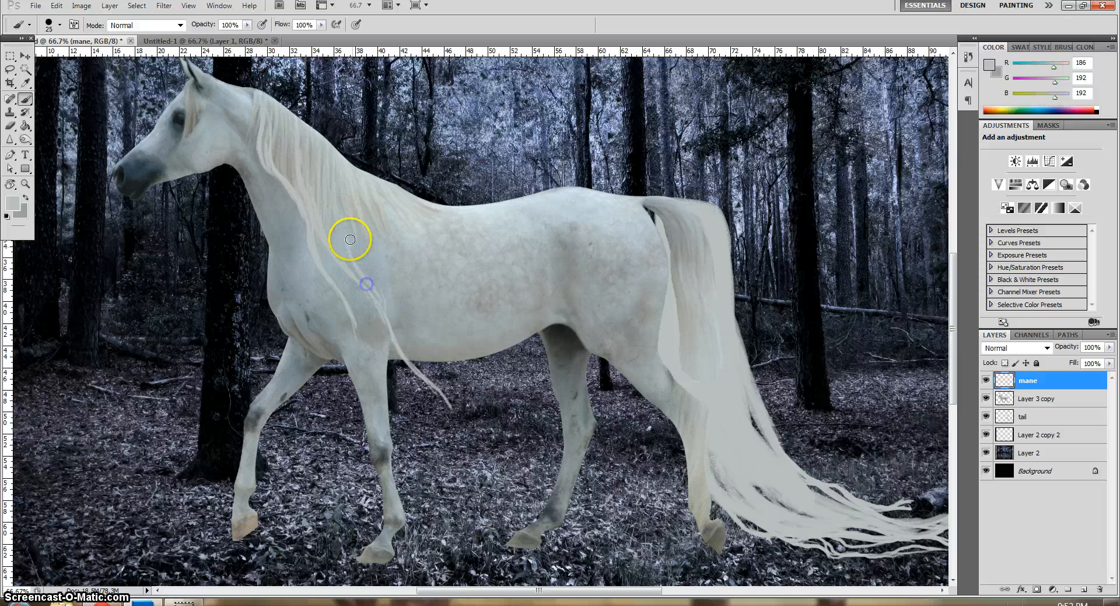
Paint further strands from the neck's crest over the shoulder to thicken and lengthen the rear part of the mane
mouse_move(329, 162)
mouse_down()
mouse_move(340, 234)
mouse_move(381, 301)
mouse_up()
mouse_move(347, 180)
mouse_down()
mouse_move(365, 227)
mouse_move(409, 283)
mouse_move(374, 240)
mouse_move(402, 275)
mouse_up()
click(357, 220)
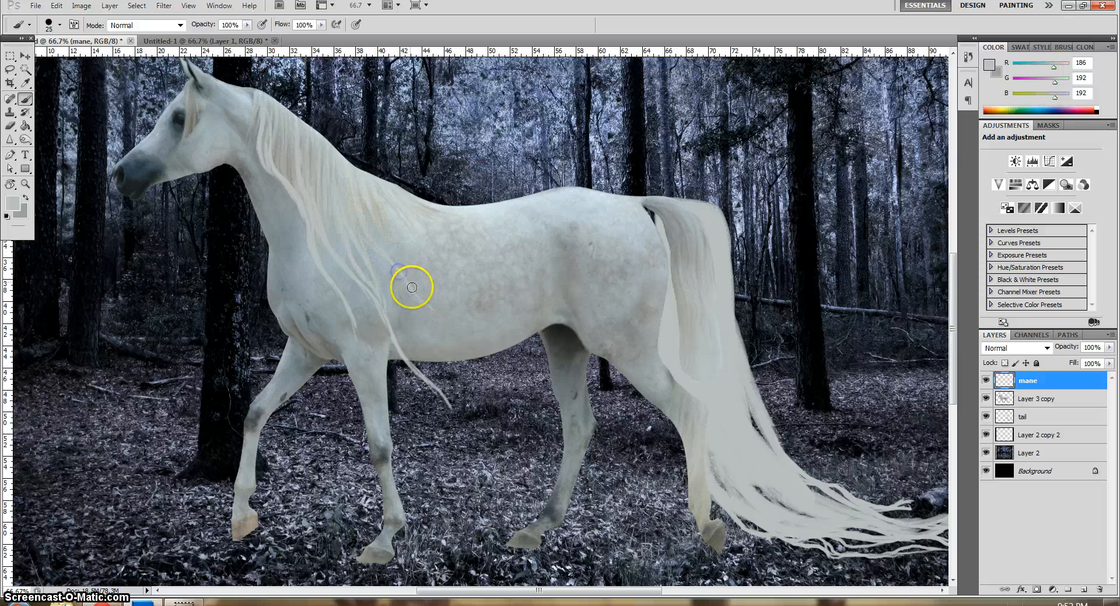
click(412, 288)
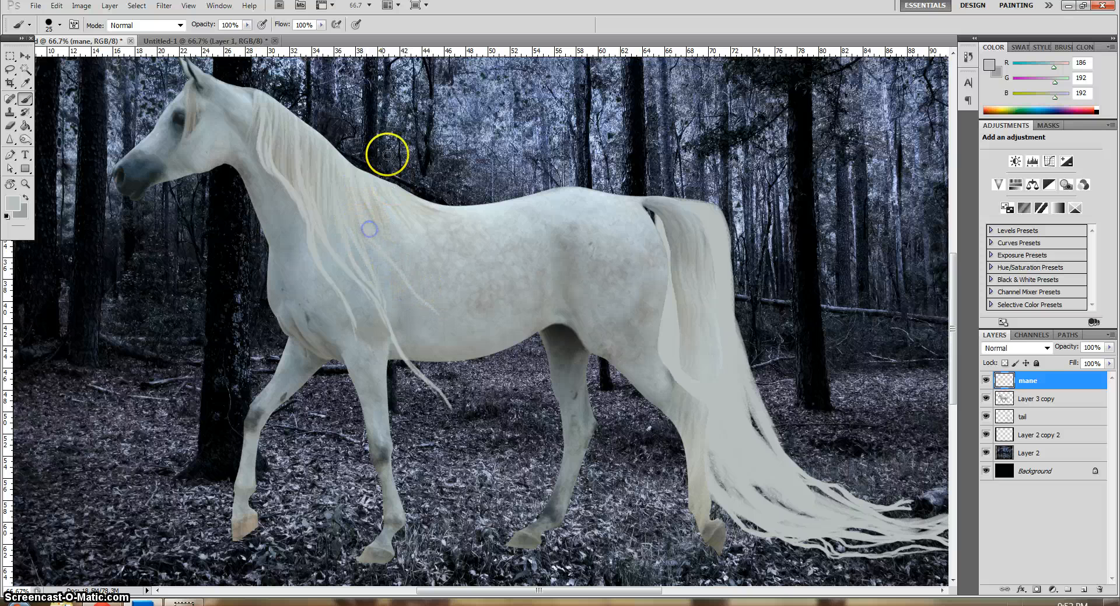
click(369, 264)
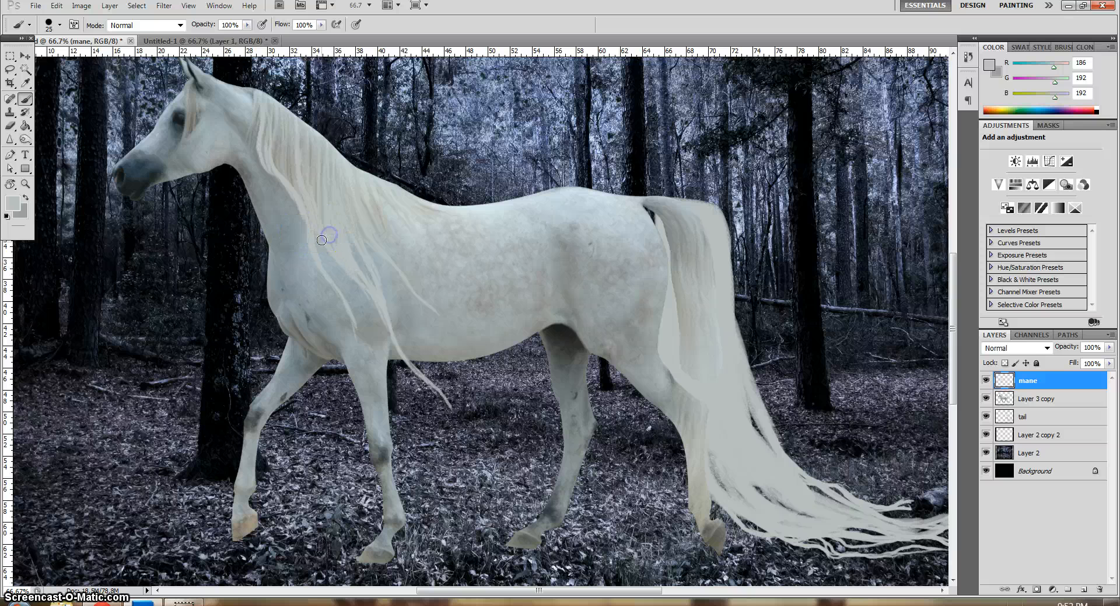
Try an extra strand beside the front lock of the mane, and undo it
click(313, 220)
drag(326, 253, 337, 271)
mouse_move(330, 268)
mouse_down()
mouse_move(365, 315)
mouse_move(343, 286)
mouse_move(364, 328)
mouse_up()
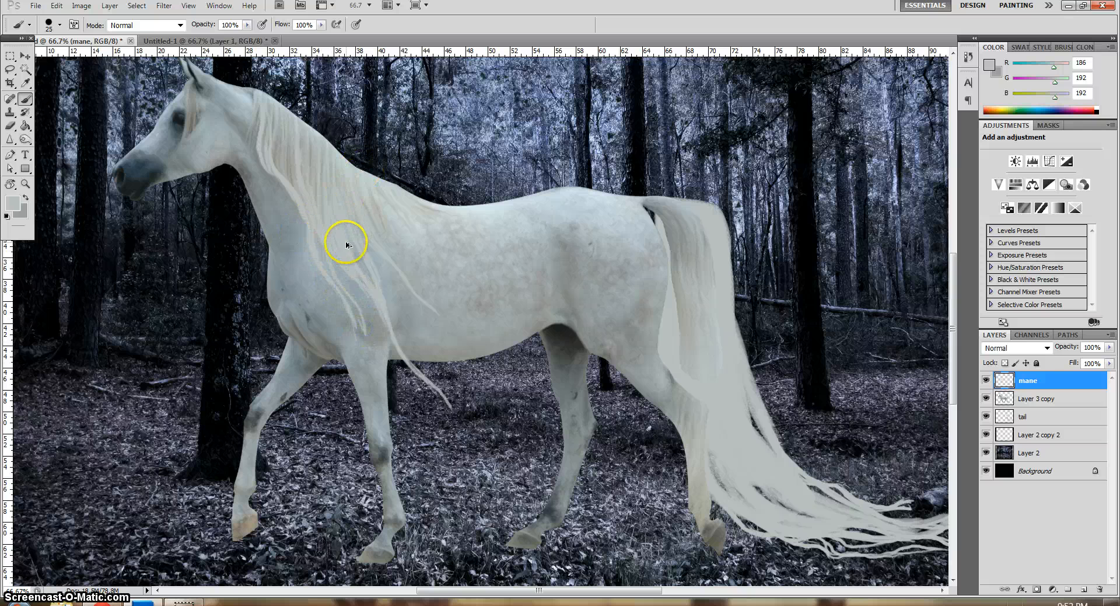
key(ctrl+alt+z)
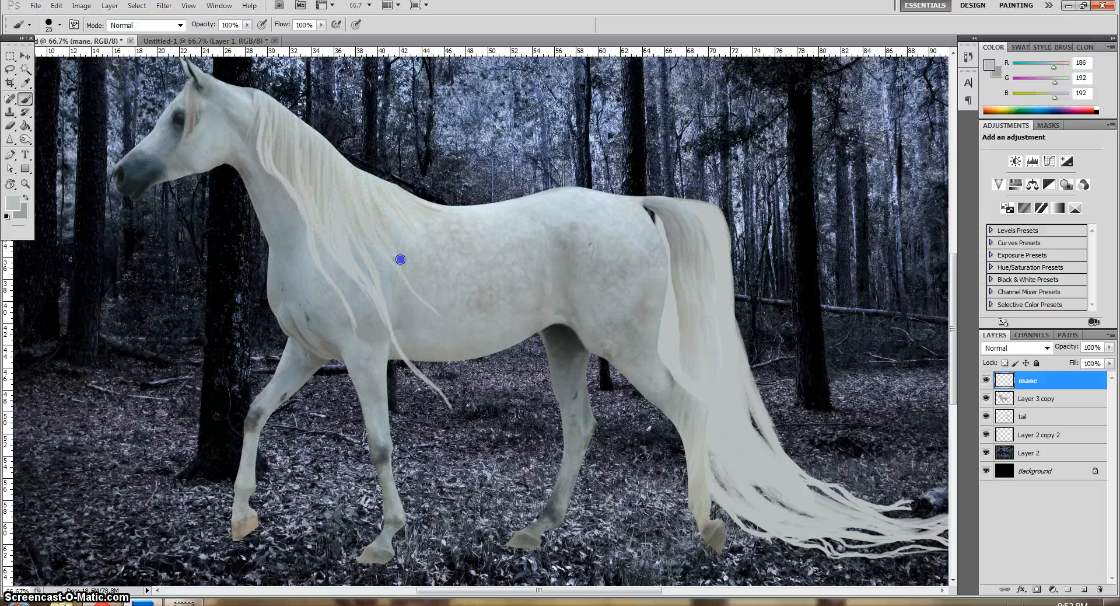
Paint mane over the withers with a wavy wisp along the back, undoing one stroke, and thicken the strands over the shoulder
mouse_move(398, 204)
mouse_down()
mouse_move(420, 229)
mouse_move(397, 198)
mouse_move(442, 222)
mouse_up()
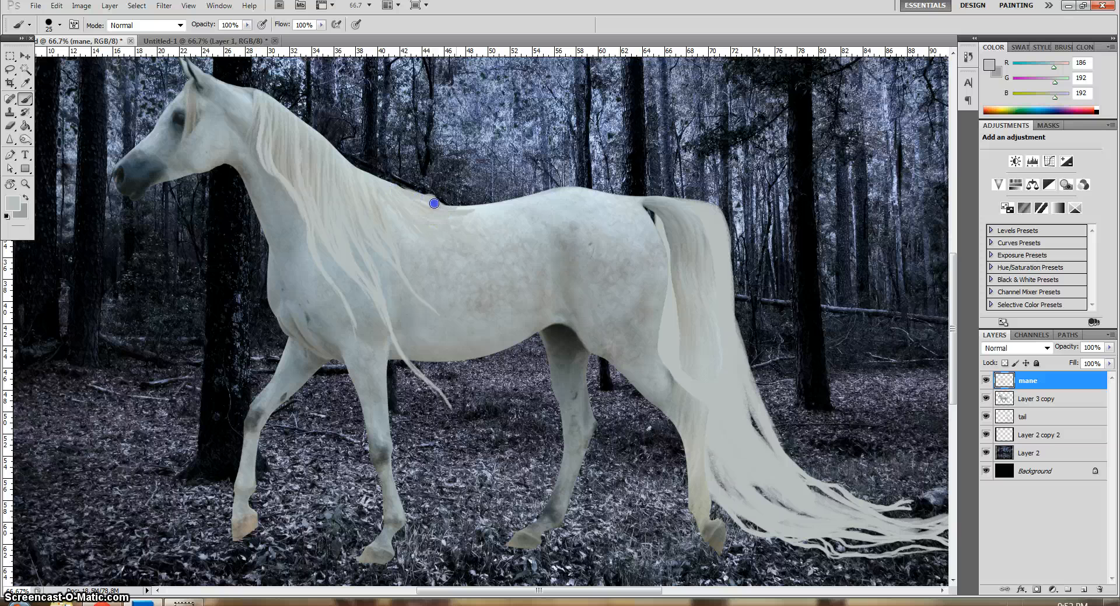
drag(459, 210, 490, 200)
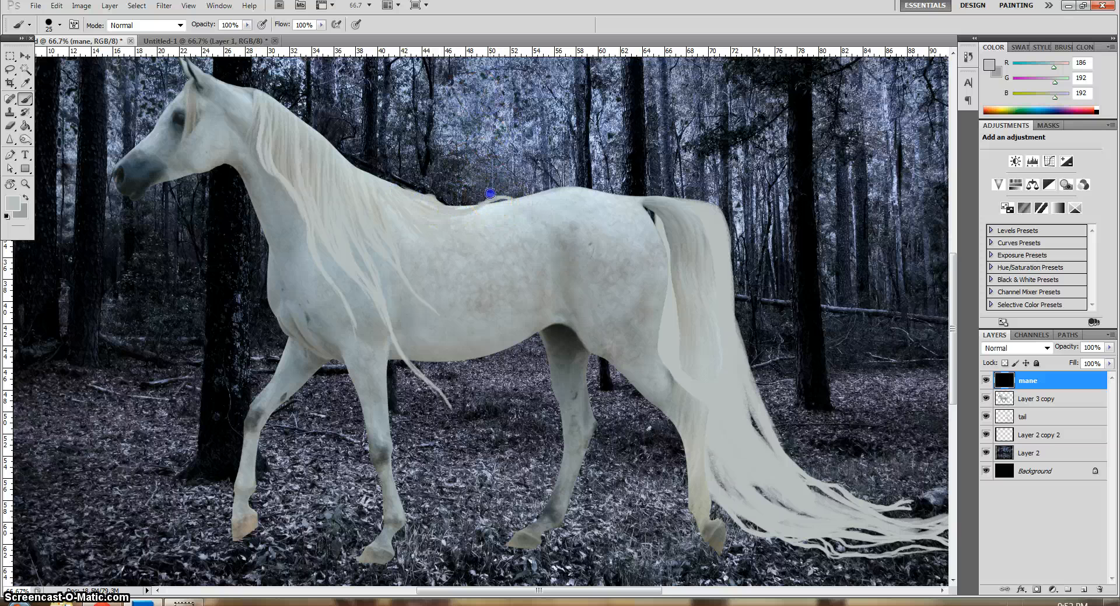
drag(491, 195, 481, 202)
key(ctrl+z)
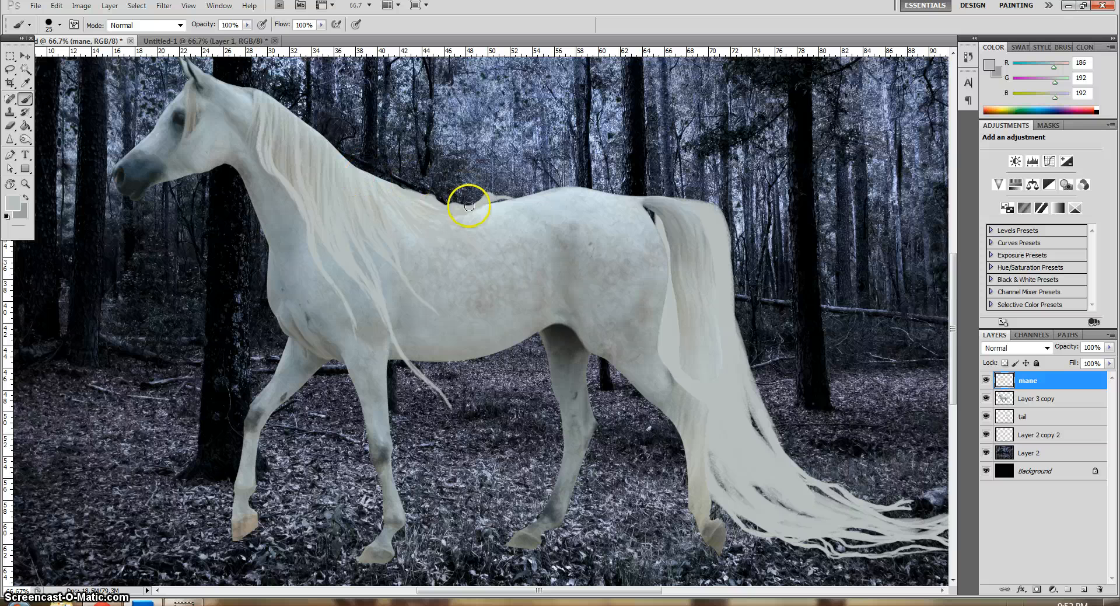
drag(425, 198, 420, 193)
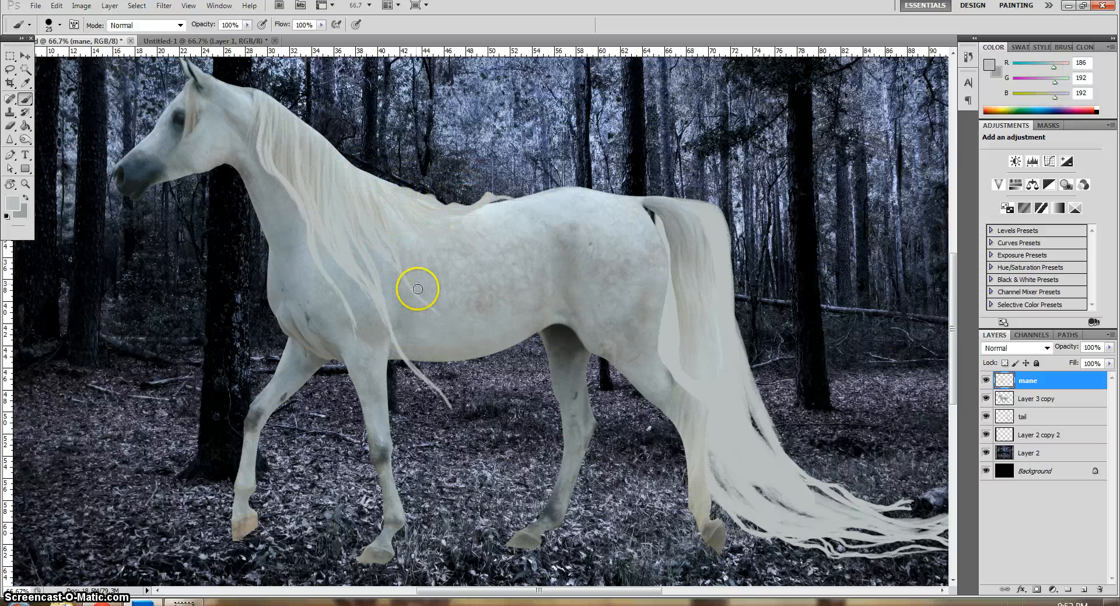
drag(384, 284, 390, 309)
mouse_move(390, 299)
mouse_down()
mouse_move(404, 343)
mouse_move(383, 275)
mouse_up()
Set the brush opacity to 47% and fill in softer strands between the long locks over the shoulder
click(247, 25)
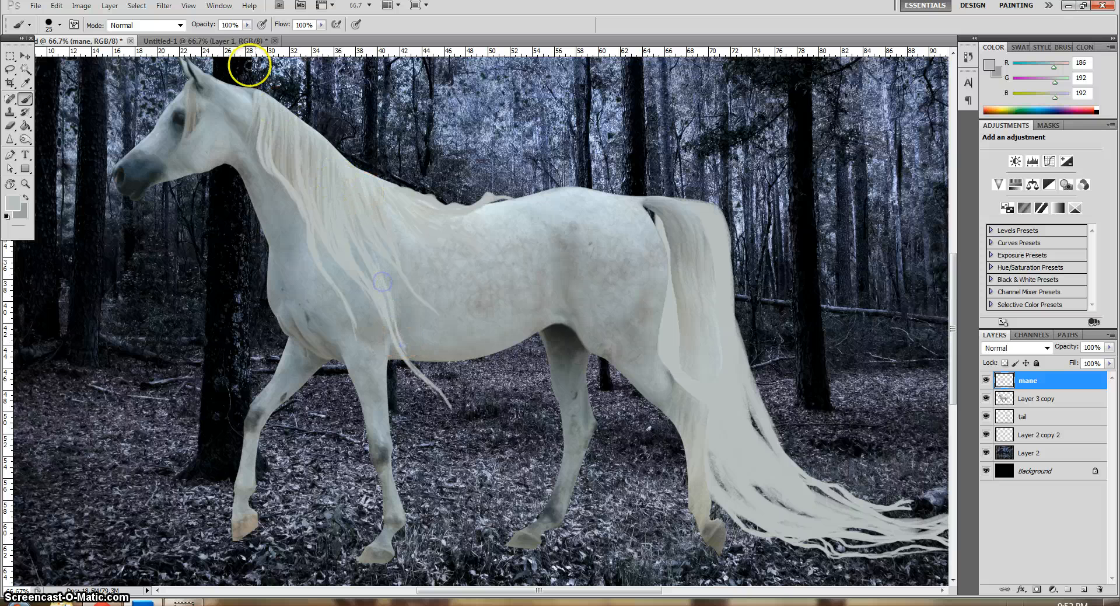
drag(245, 37, 215, 36)
click(381, 255)
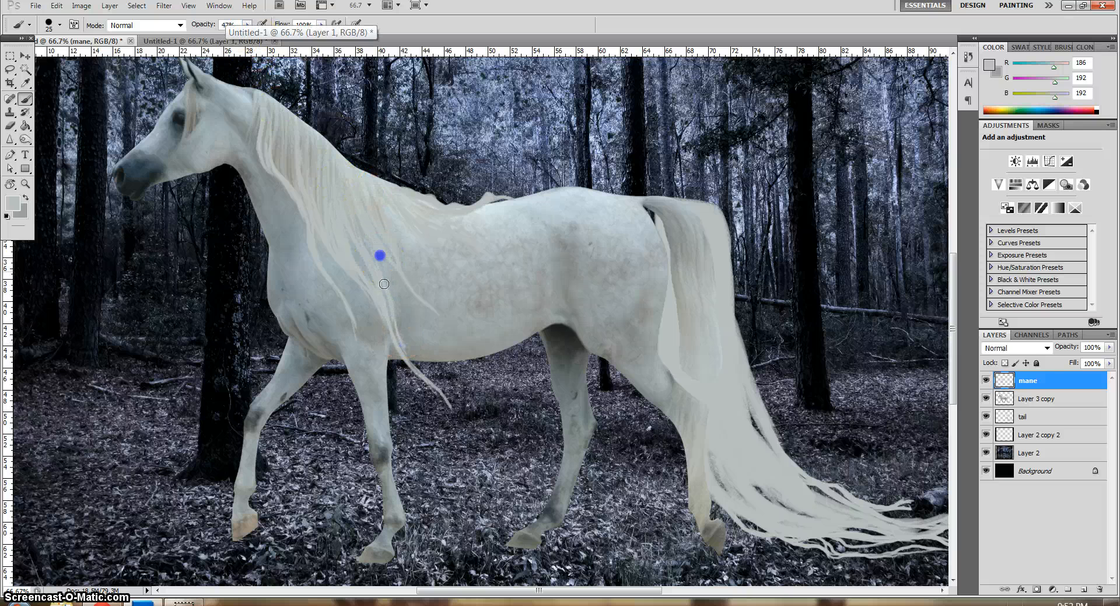
drag(384, 257, 392, 336)
drag(380, 260, 386, 292)
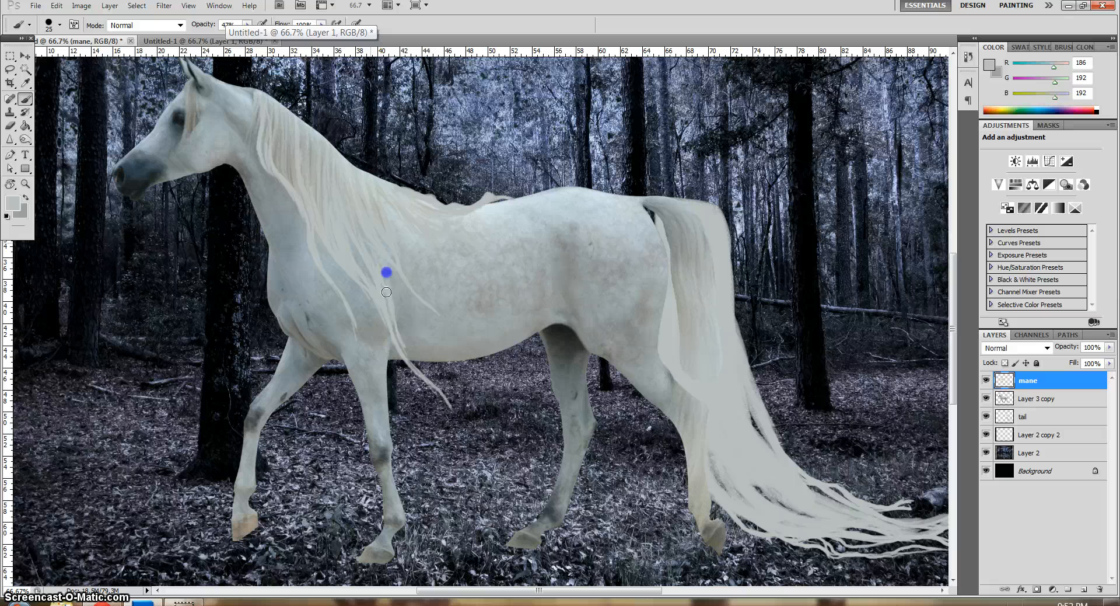
drag(374, 249, 377, 249)
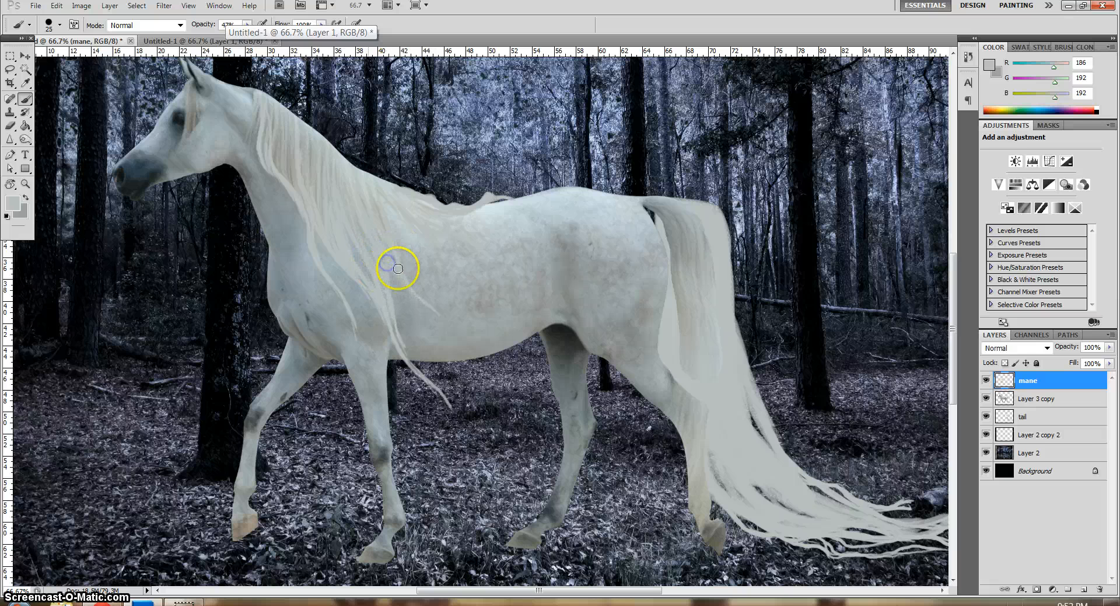
Paint soft strands at 47% opacity along the front edge of the mane on the upper neck
drag(253, 107, 259, 169)
drag(251, 157, 266, 173)
drag(255, 168, 264, 180)
drag(252, 141, 263, 169)
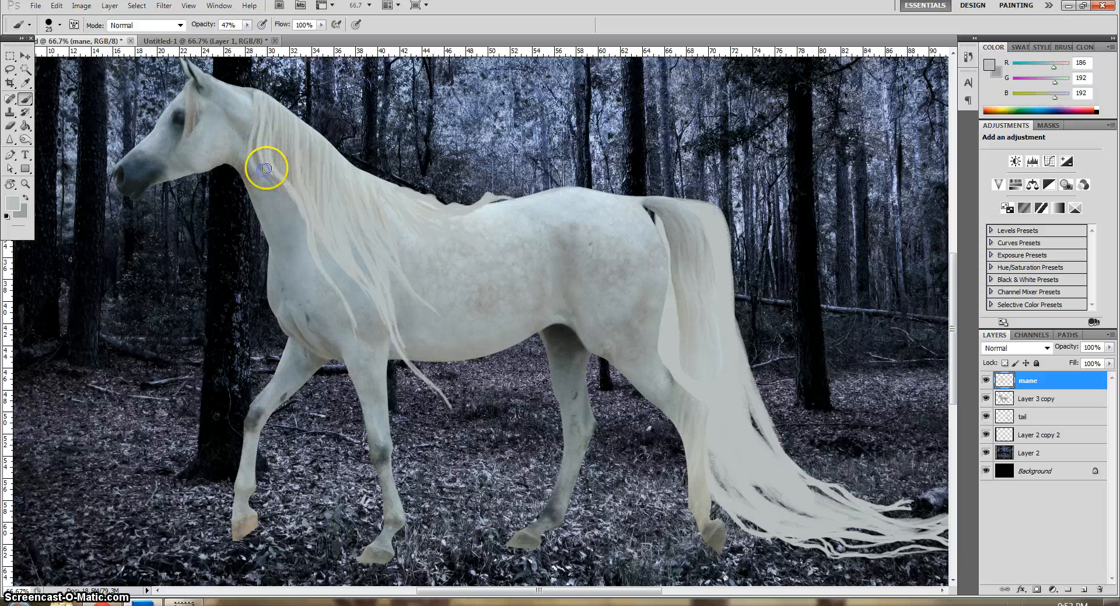
Set the brush opacity to 60%, reduce the brush size to 10 and then 15, and paint thin strands below the ear
click(247, 25)
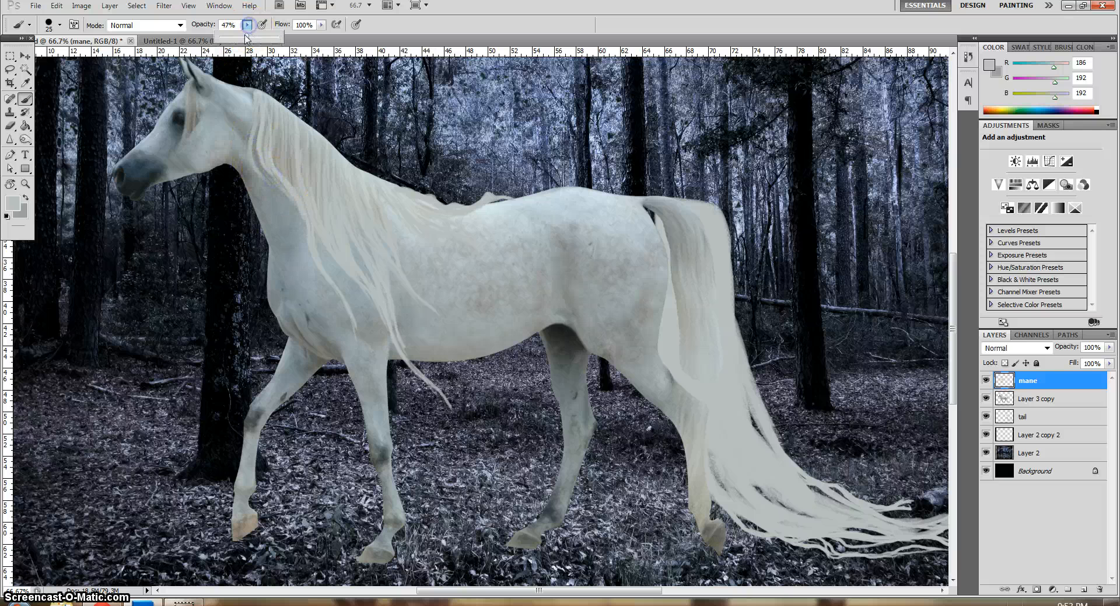
key(bracketleft)
key(bracketleft)
key(bracketleft)
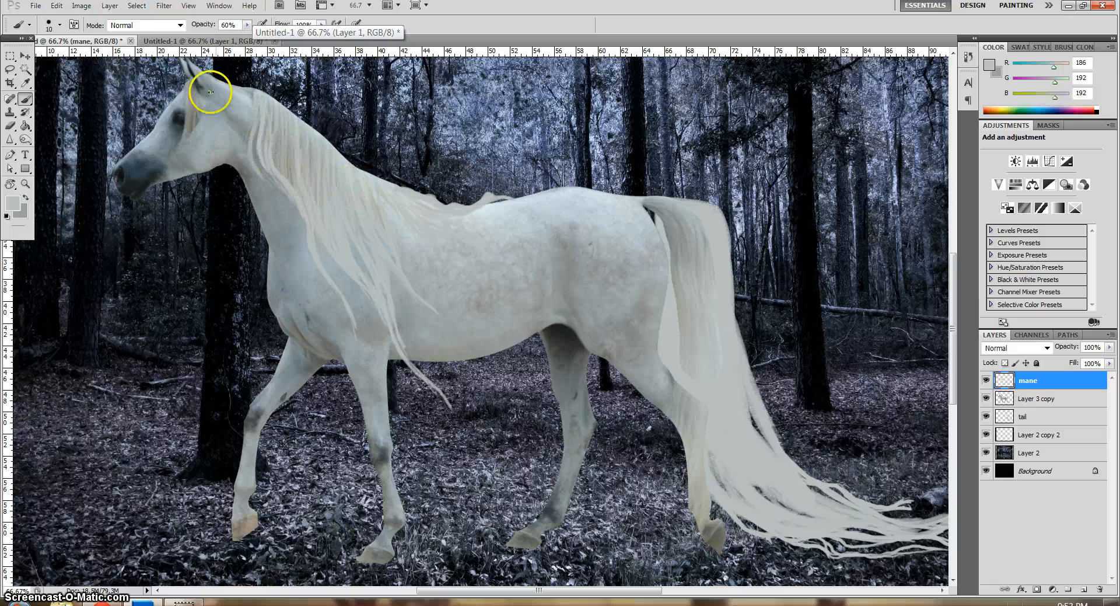
mouse_move(202, 96)
mouse_down()
mouse_move(200, 107)
mouse_move(193, 87)
mouse_move(224, 143)
mouse_up()
key(bracketright)
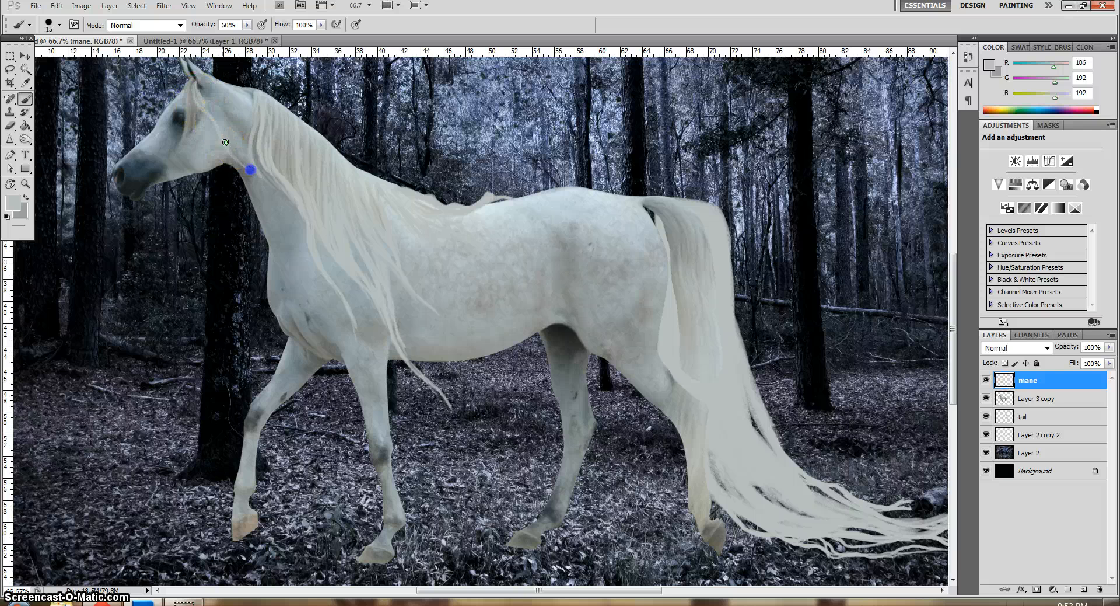
drag(204, 99, 196, 91)
Raise the brush opacity to 100%, paint forelock strands over the forehead beside the eye, and erase excess hair along the face
drag(247, 26, 250, 29)
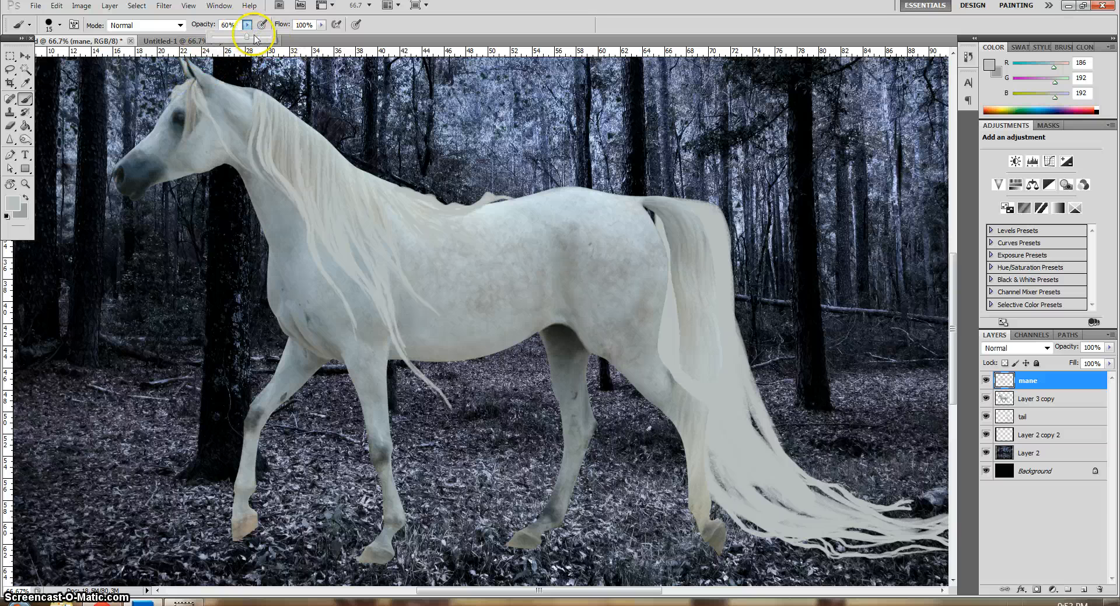
click(182, 82)
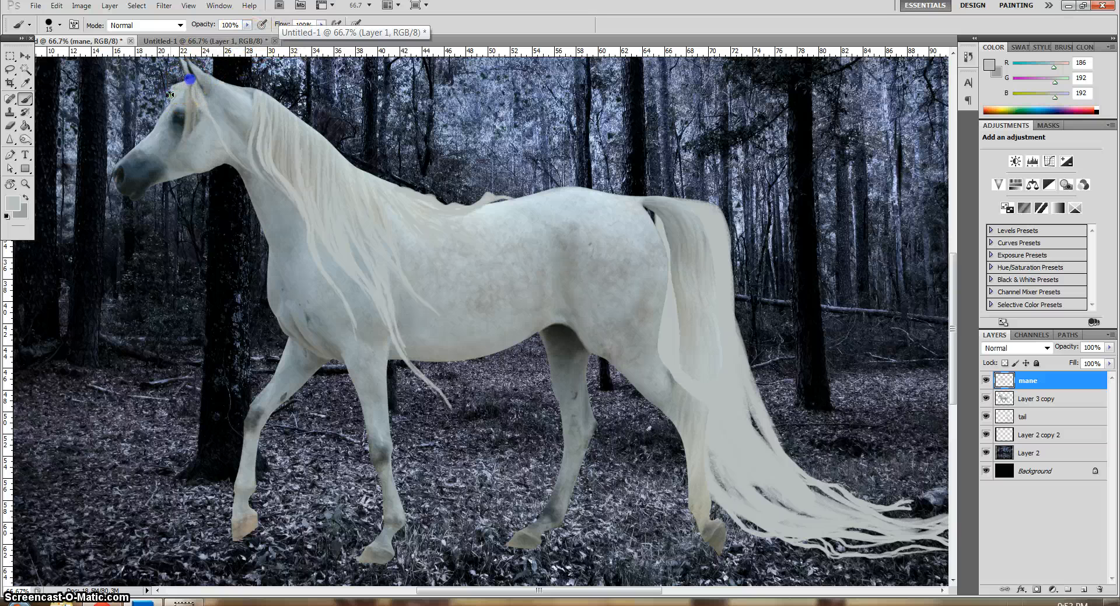
click(161, 114)
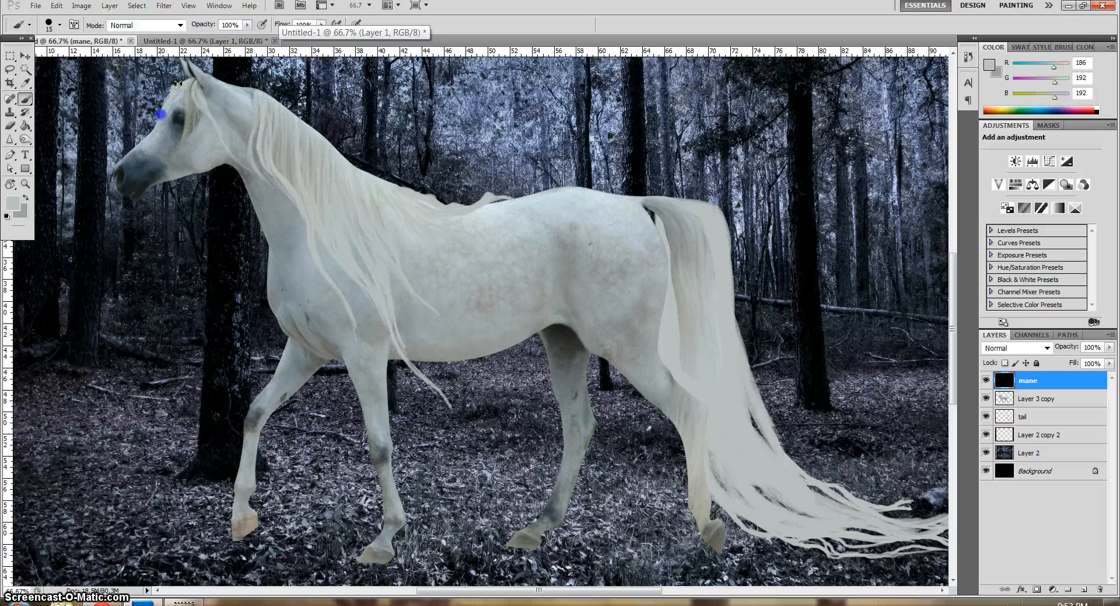
click(185, 87)
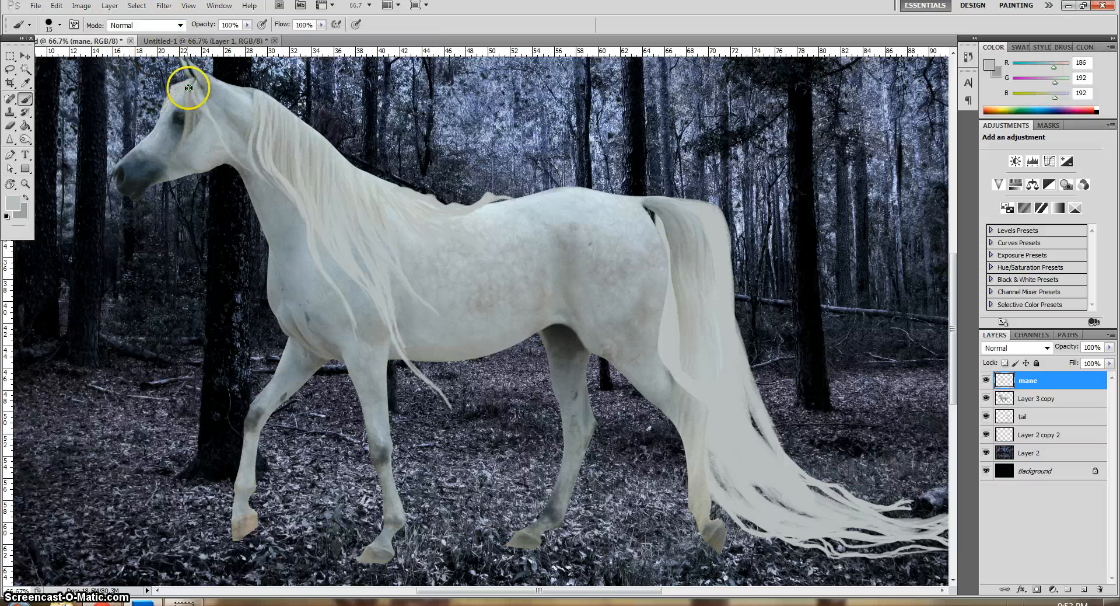
click(152, 140)
click(169, 112)
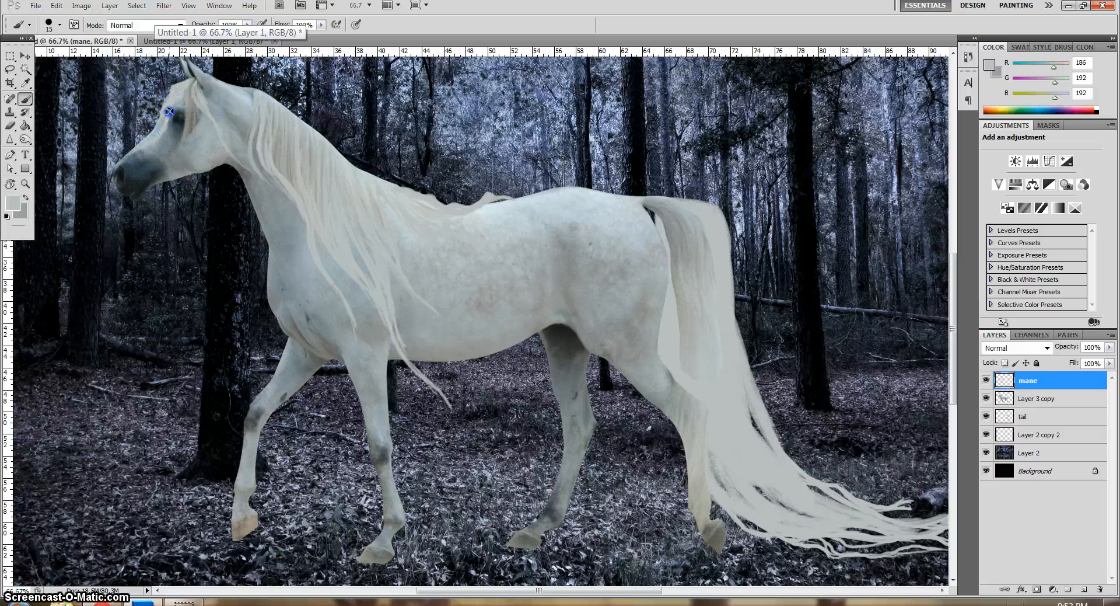
click(155, 119)
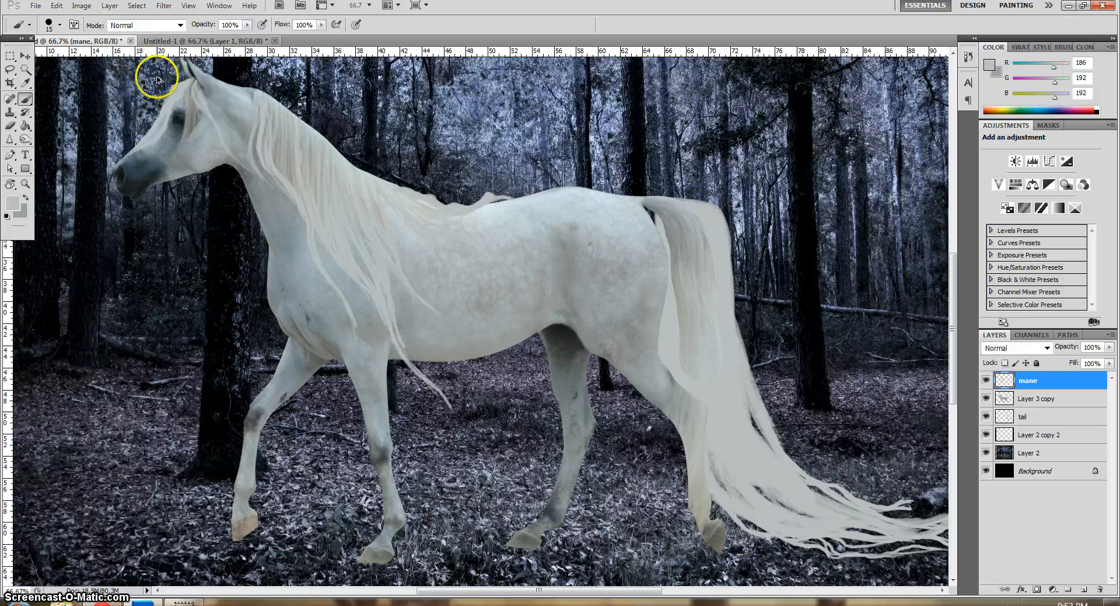
click(166, 99)
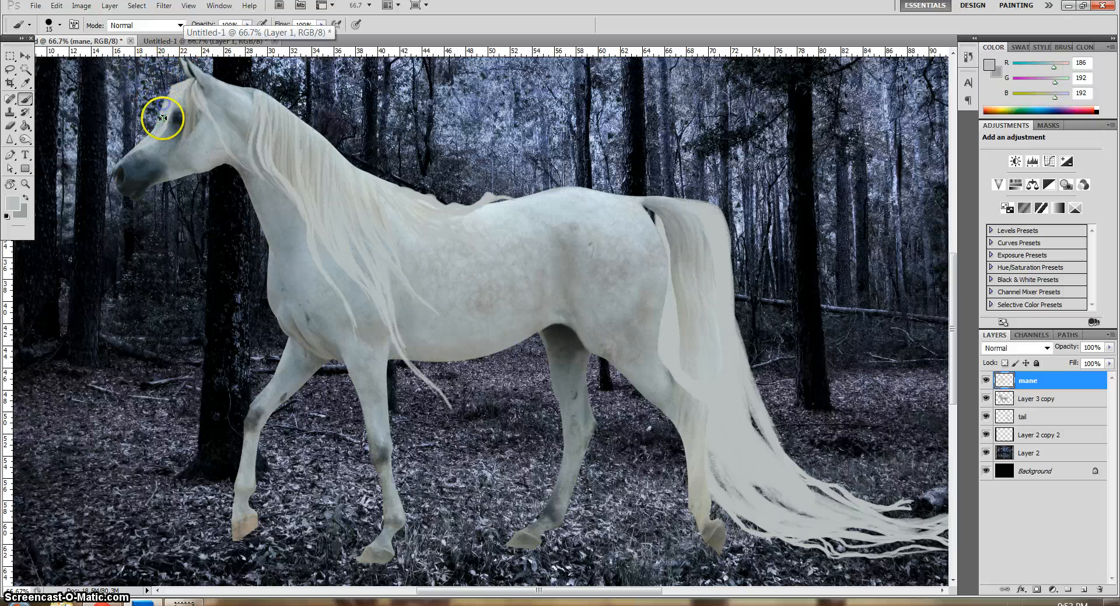
key(e)
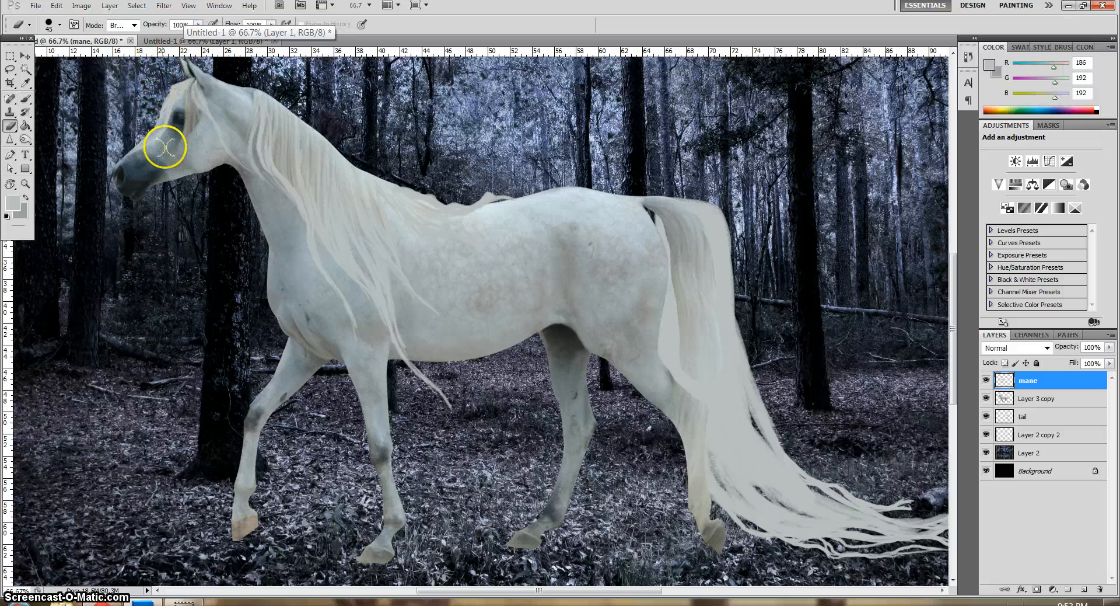
click(136, 139)
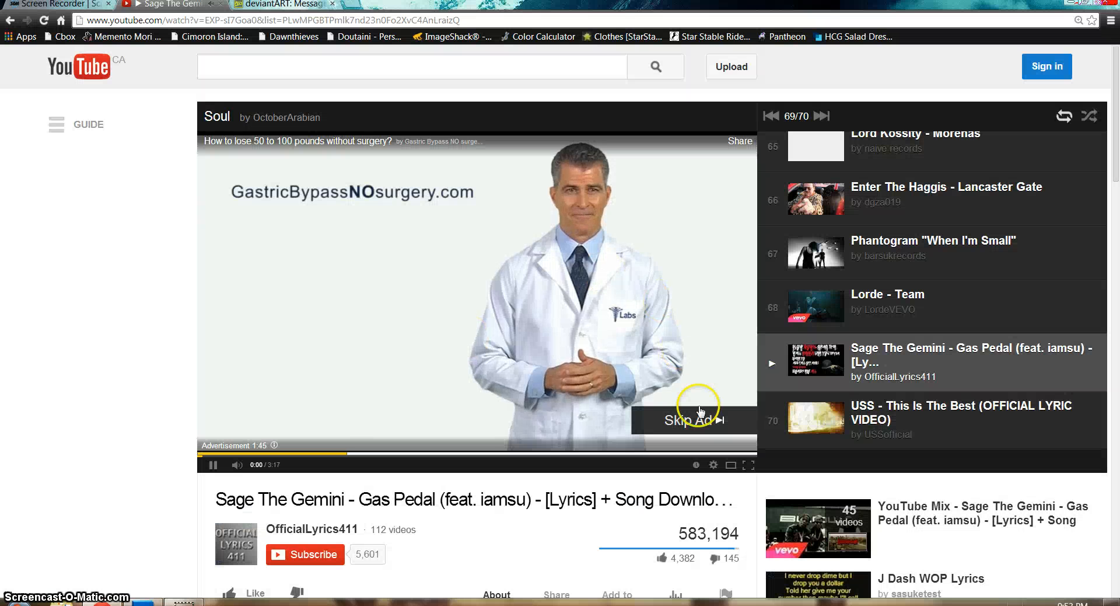
Skip the ad in the YouTube playlist, play "USS - This Is The Best (OFFICIAL LYRIC VIDEO)", and return to Photoshop
click(700, 411)
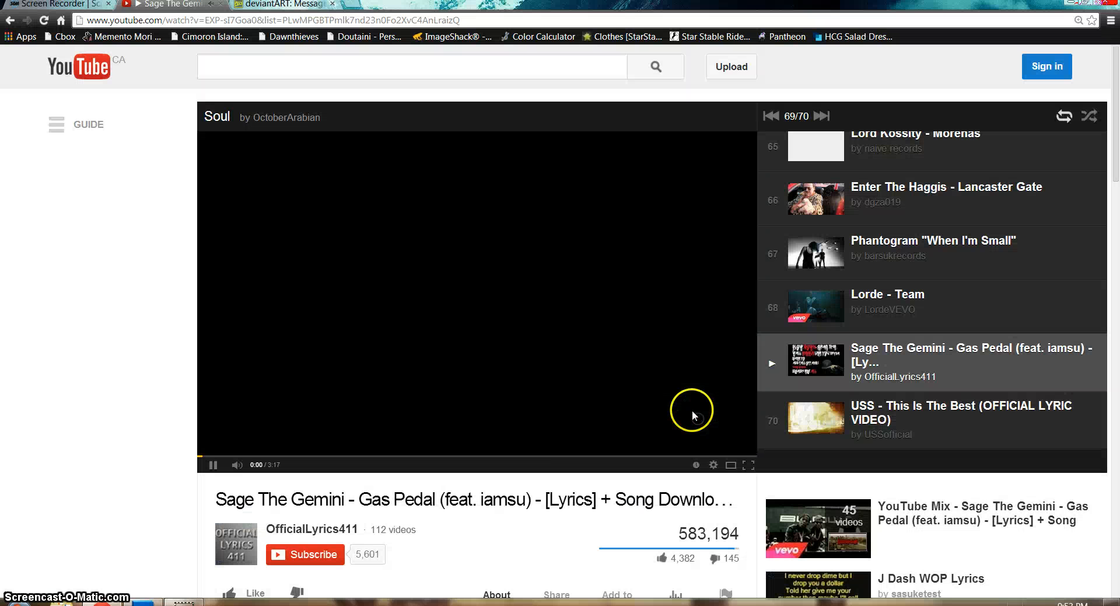
click(145, 598)
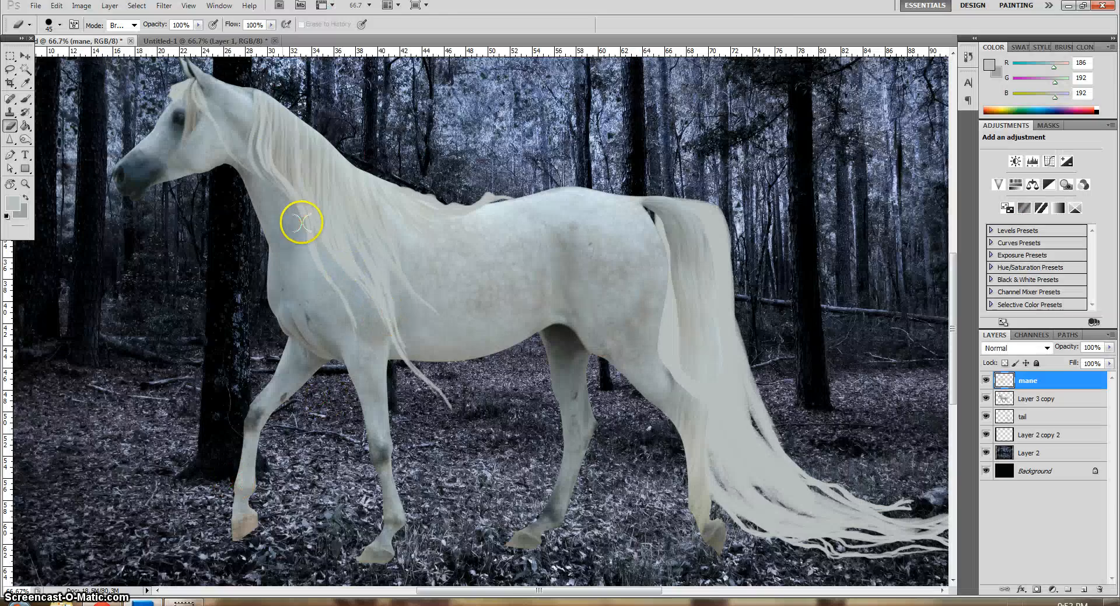
click(153, 595)
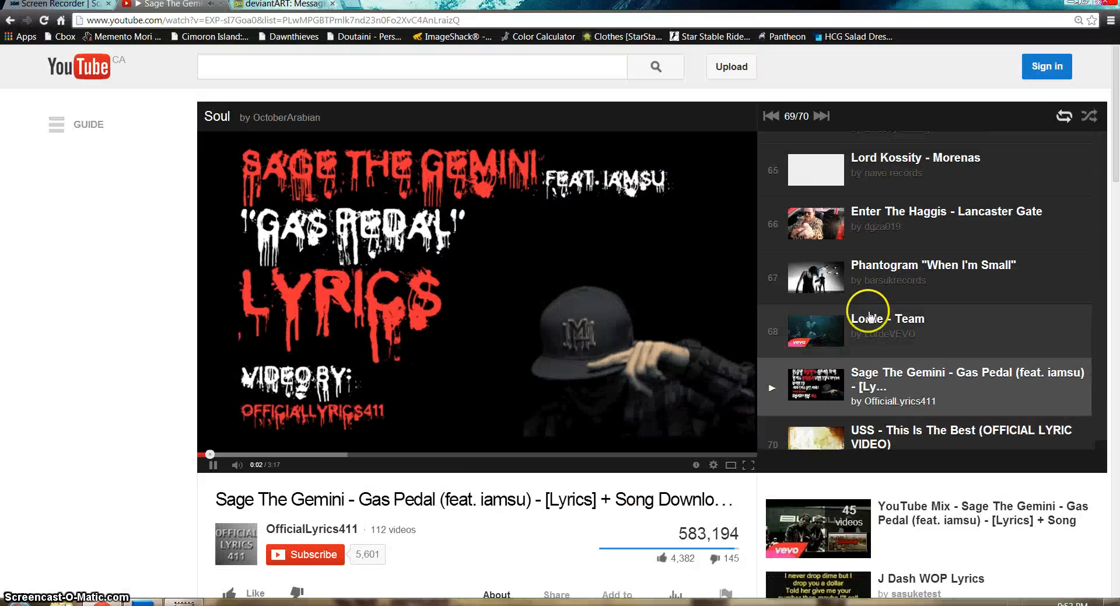
click(918, 439)
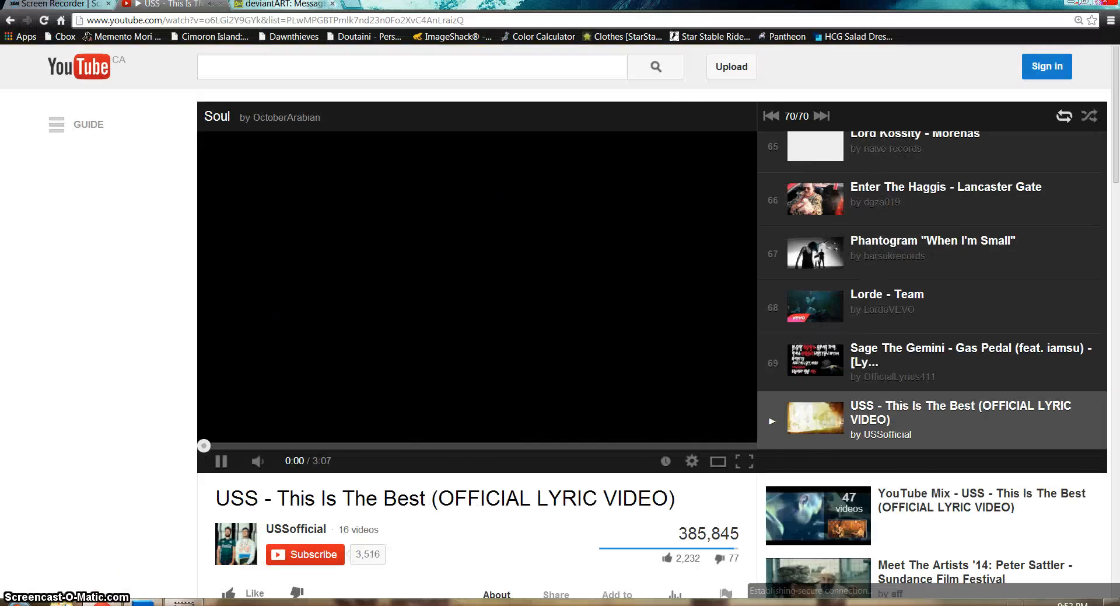
click(144, 598)
Erase stray hair at the forehead and paint a long forelock strand across the cheek and down the front of the neck
drag(181, 95, 172, 79)
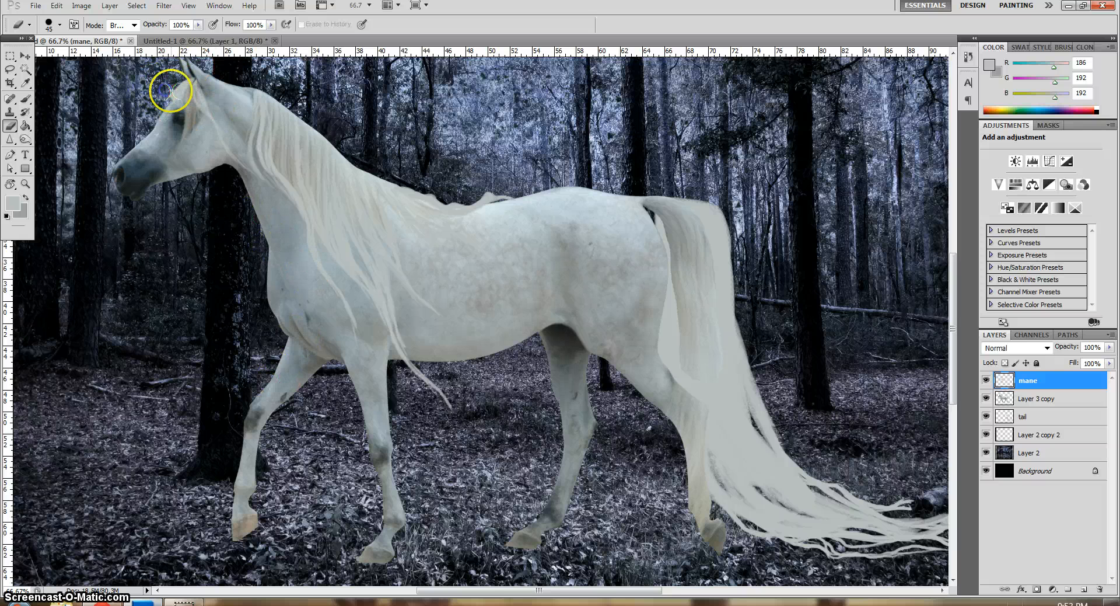
key(b)
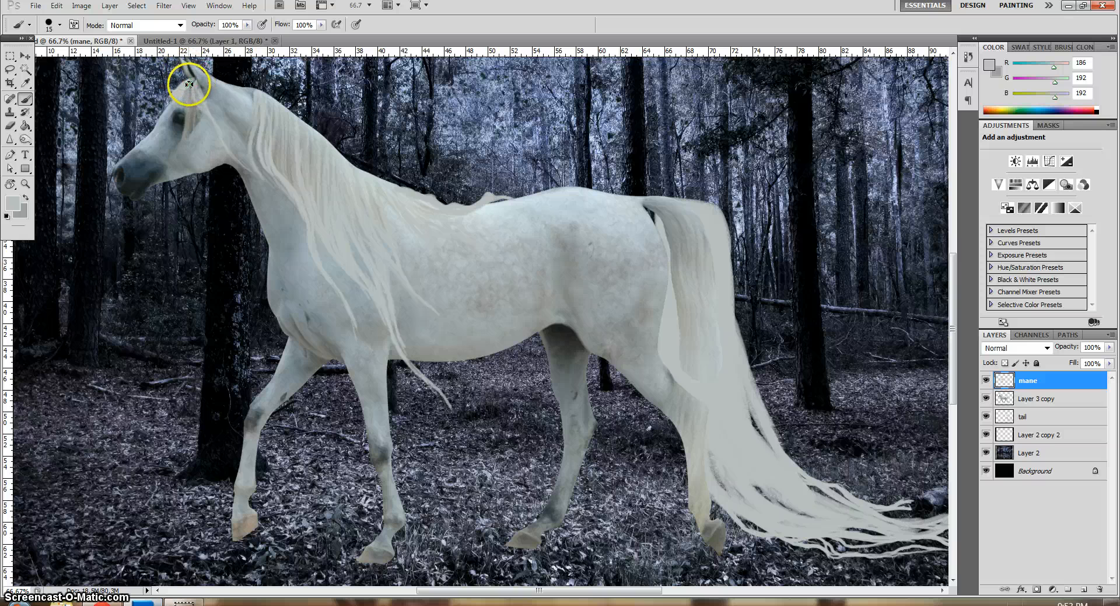
drag(186, 83, 207, 114)
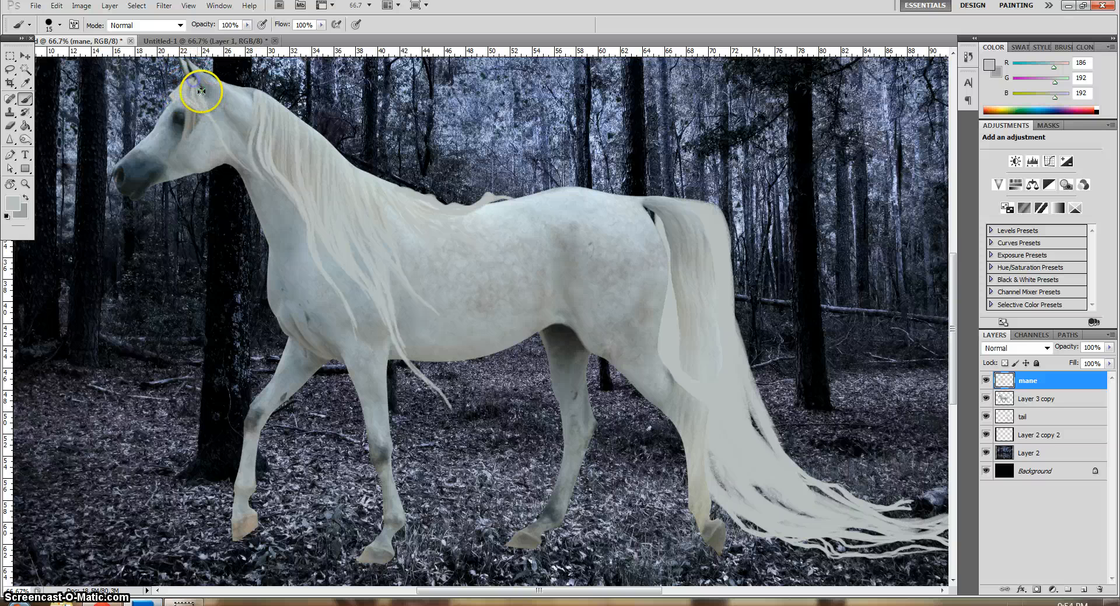
click(213, 120)
click(206, 125)
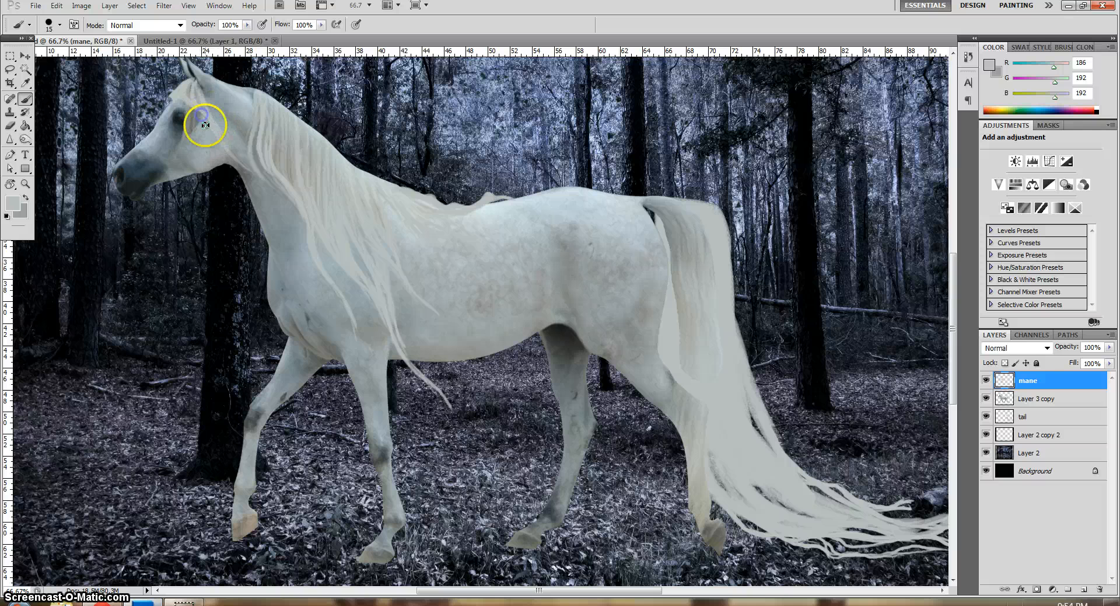
mouse_move(201, 107)
mouse_down()
mouse_move(296, 249)
mouse_move(250, 106)
mouse_move(236, 120)
mouse_move(274, 215)
mouse_move(259, 205)
mouse_move(318, 262)
mouse_up()
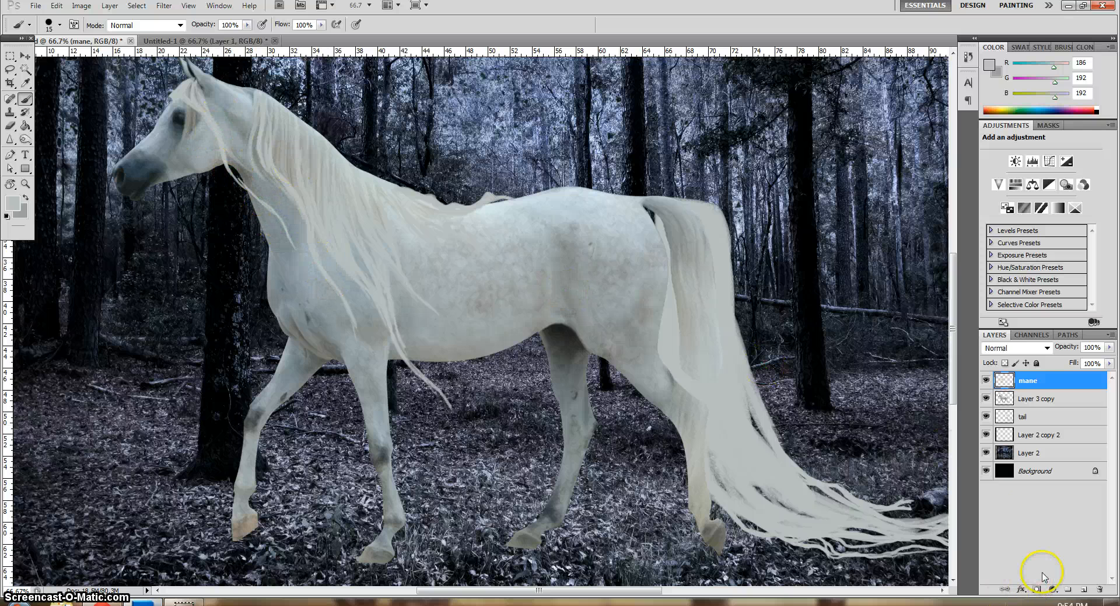
click(1037, 603)
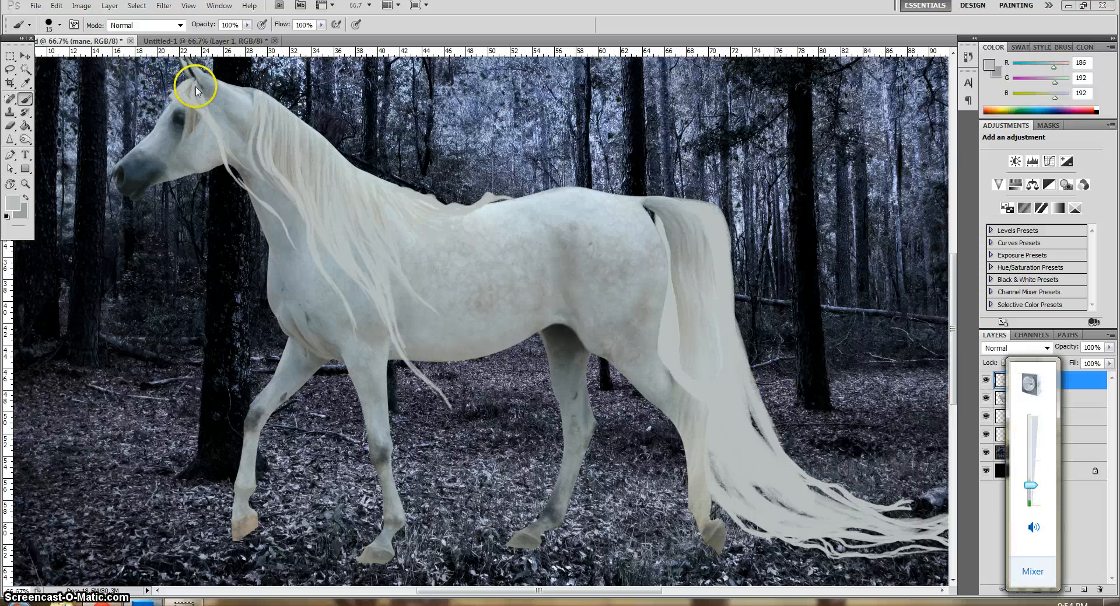
Paint mane hair along the crest from behind the ears to the start of the long locks
click(210, 70)
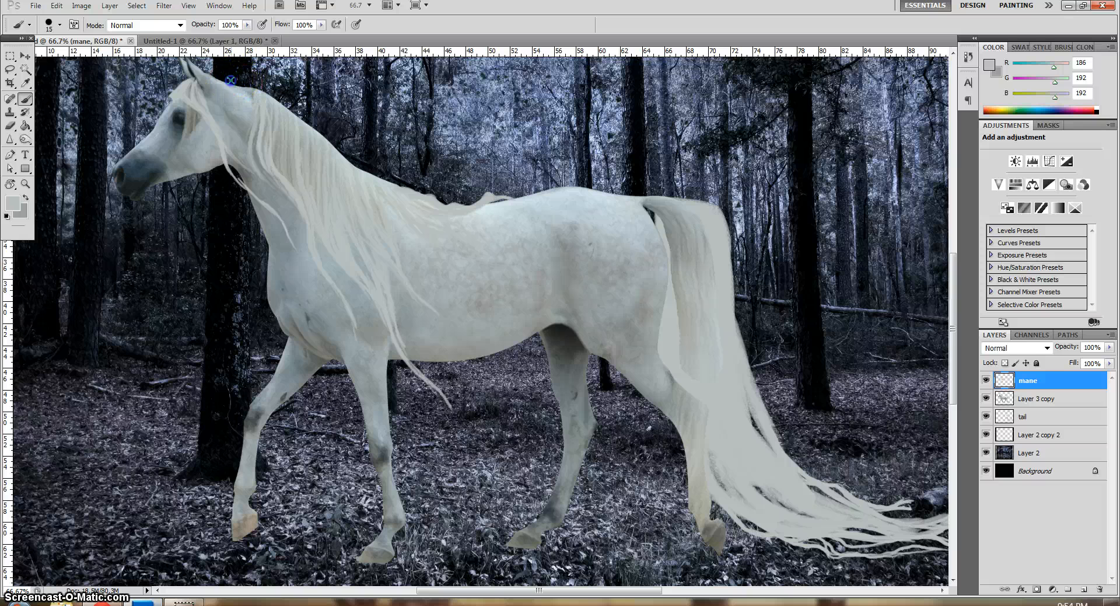
drag(257, 85, 256, 85)
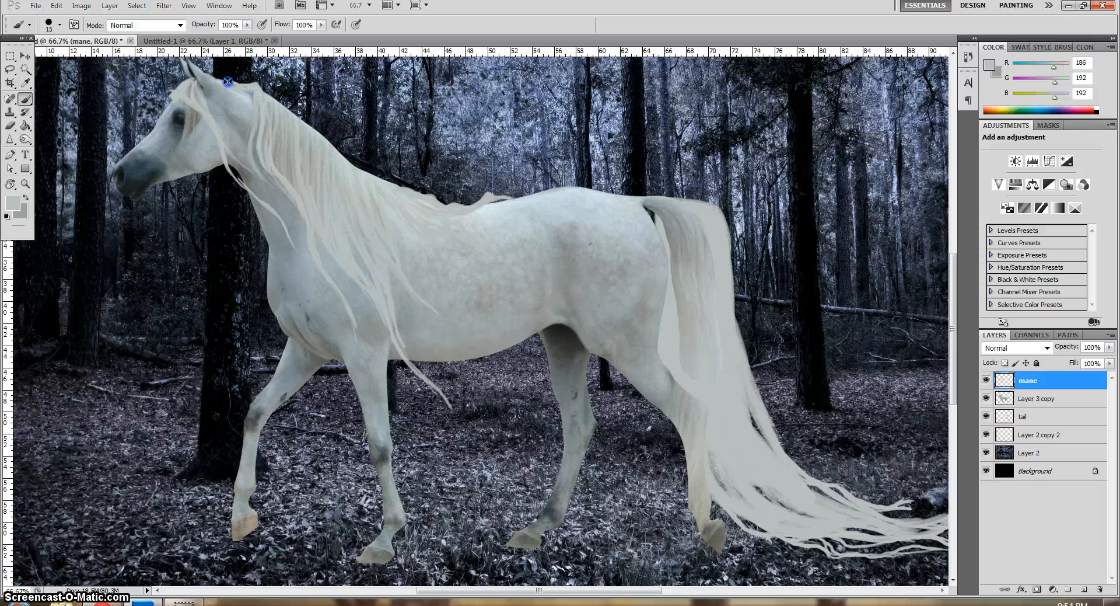
drag(226, 82, 244, 87)
Thicken the forelock between the ears and paint a long wavy lock past the eye and cheek, hanging below the jaw
drag(183, 75, 189, 86)
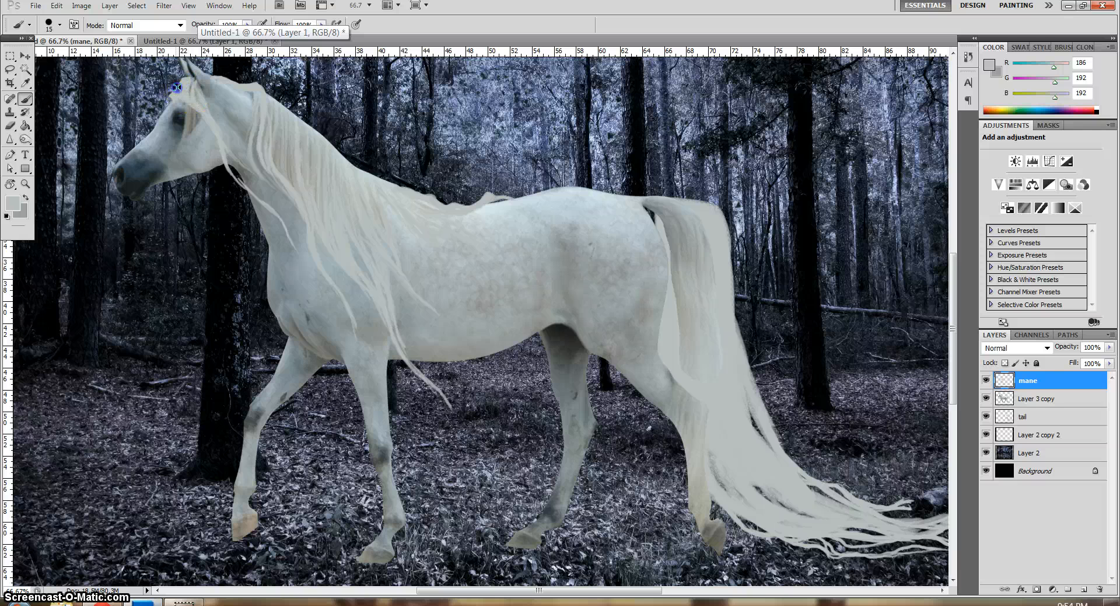
mouse_move(177, 87)
mouse_down()
mouse_move(201, 79)
mouse_move(206, 108)
mouse_move(203, 62)
mouse_up()
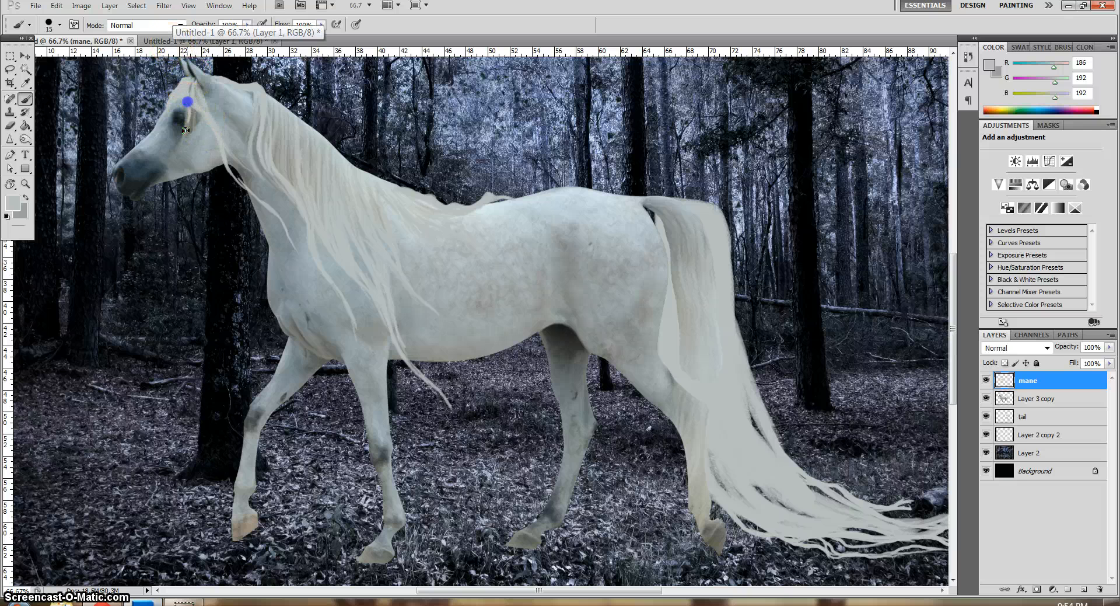
mouse_move(186, 130)
mouse_down()
mouse_move(209, 180)
mouse_move(189, 133)
mouse_up()
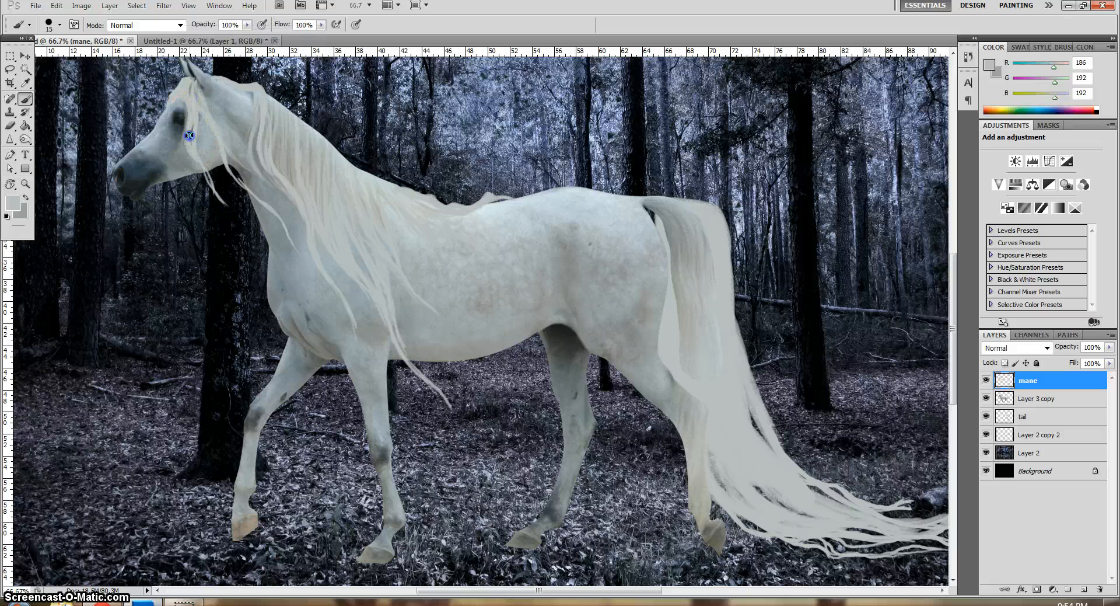
drag(189, 135, 225, 202)
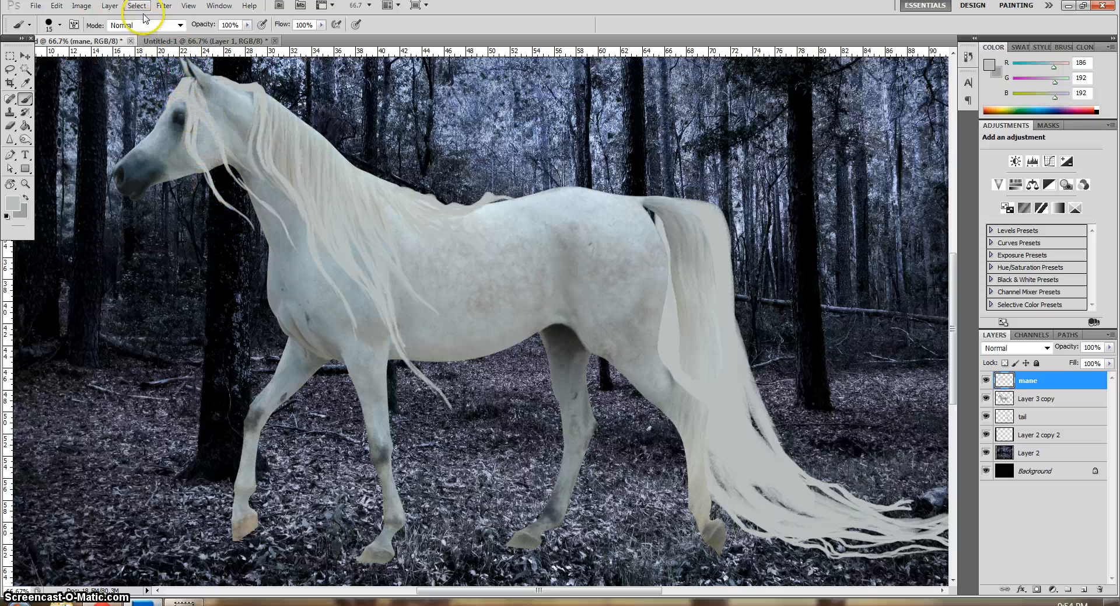
click(185, 81)
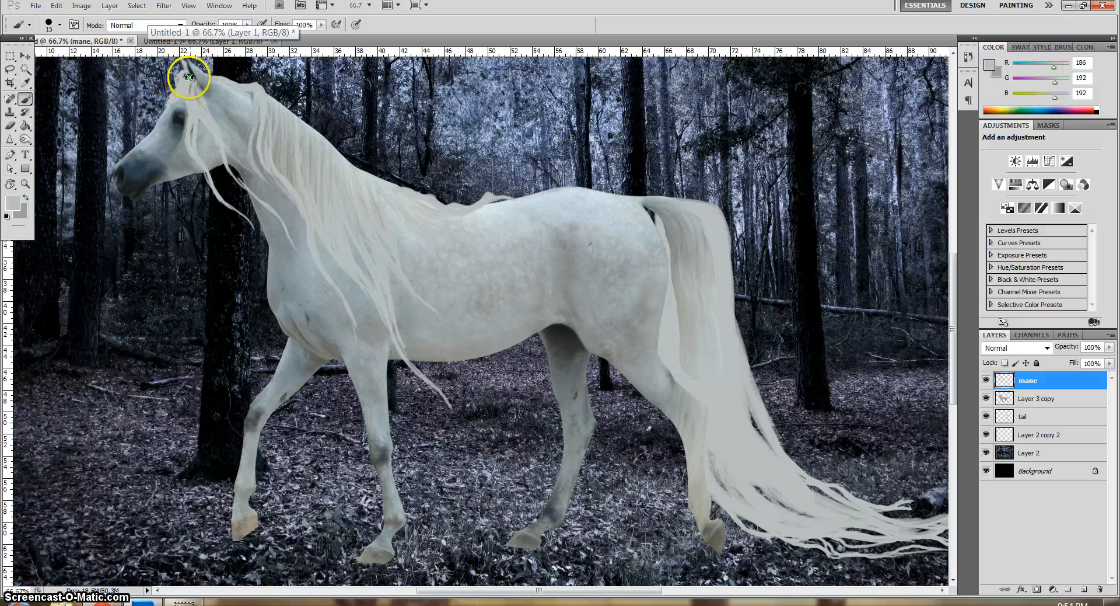
click(180, 70)
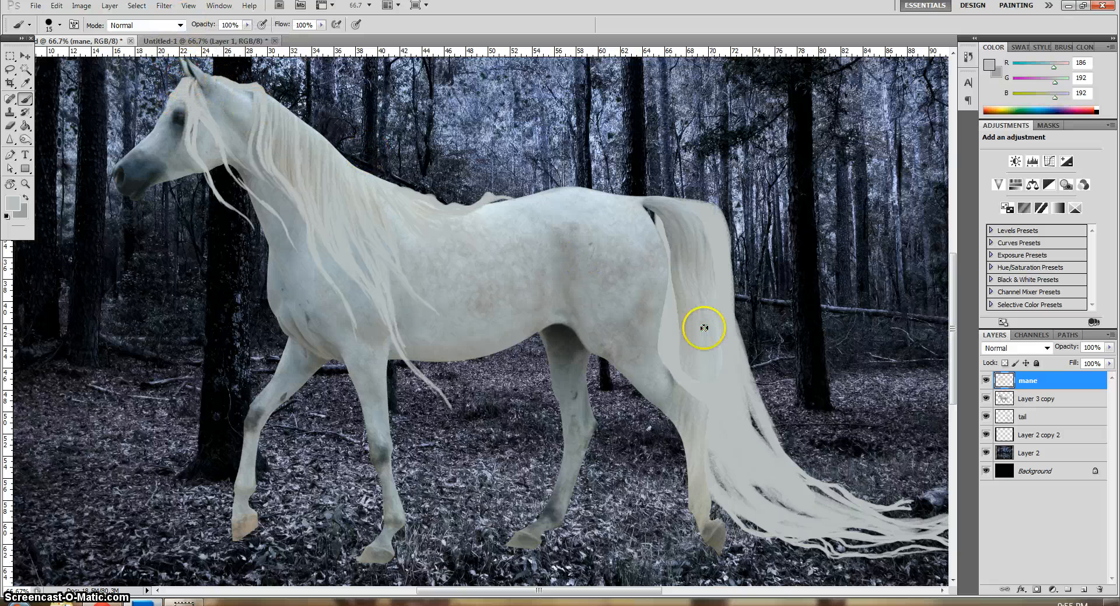
Paint wavy strands from below the ear across the cheek and upper neck, blending them into the long mane locks
click(216, 107)
drag(205, 104, 225, 140)
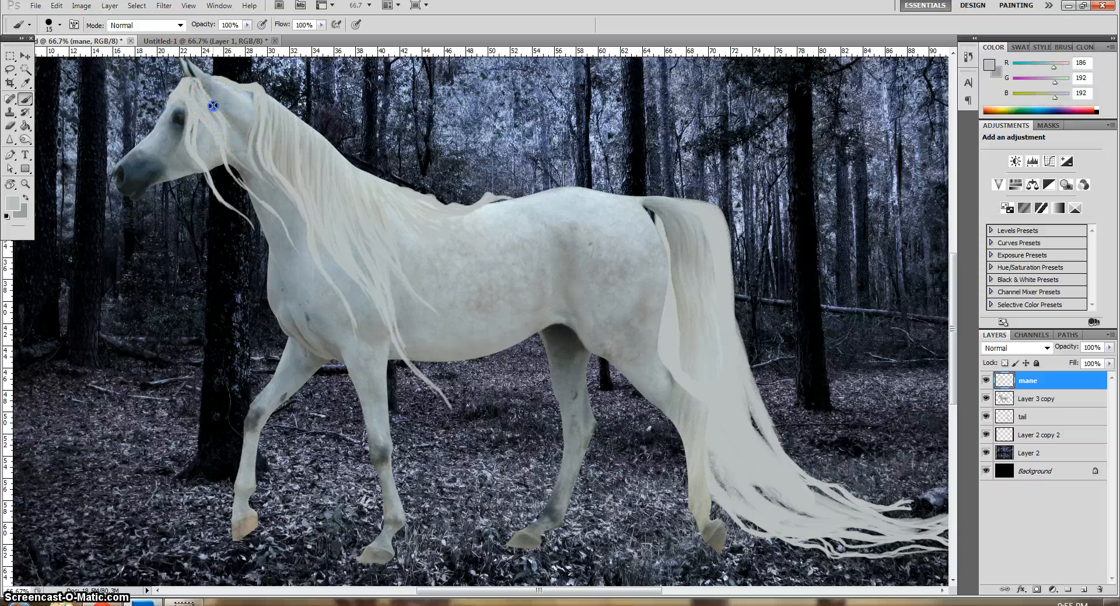
drag(234, 123, 232, 131)
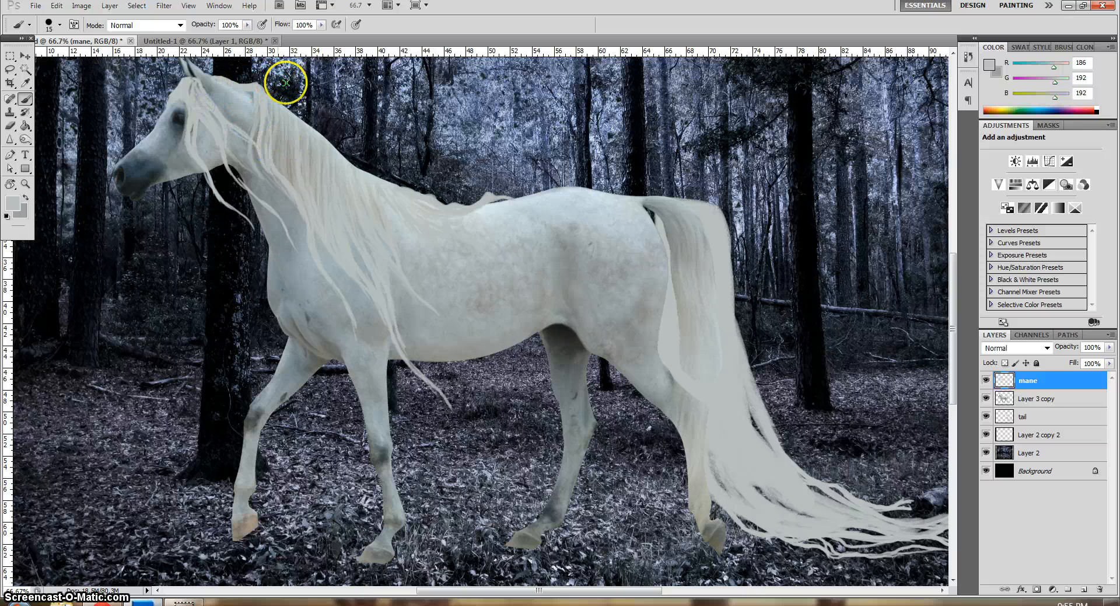
click(207, 92)
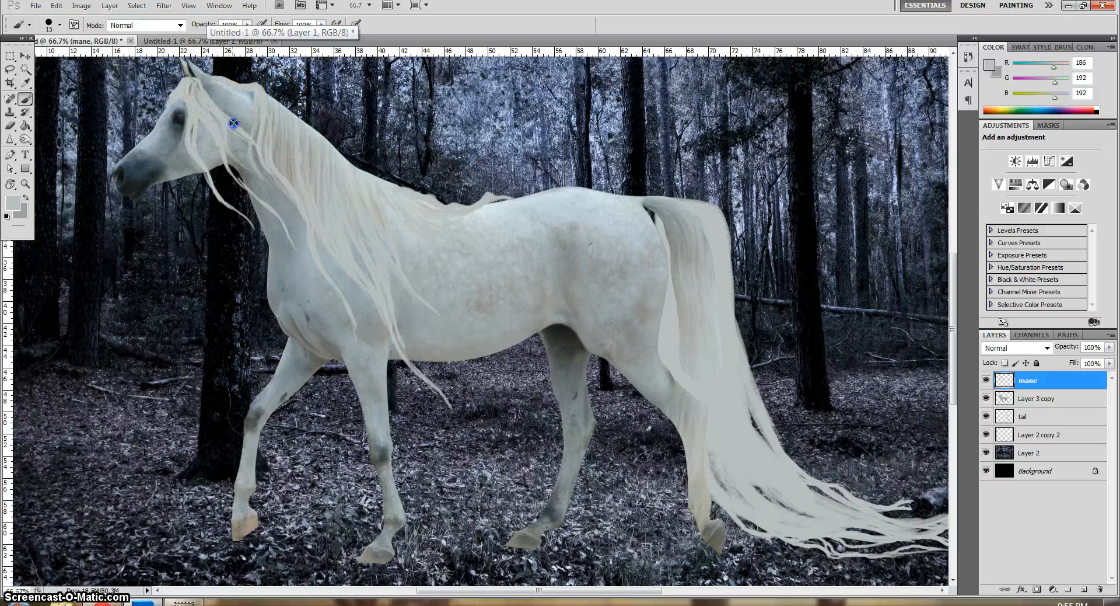
drag(234, 123, 278, 165)
click(277, 172)
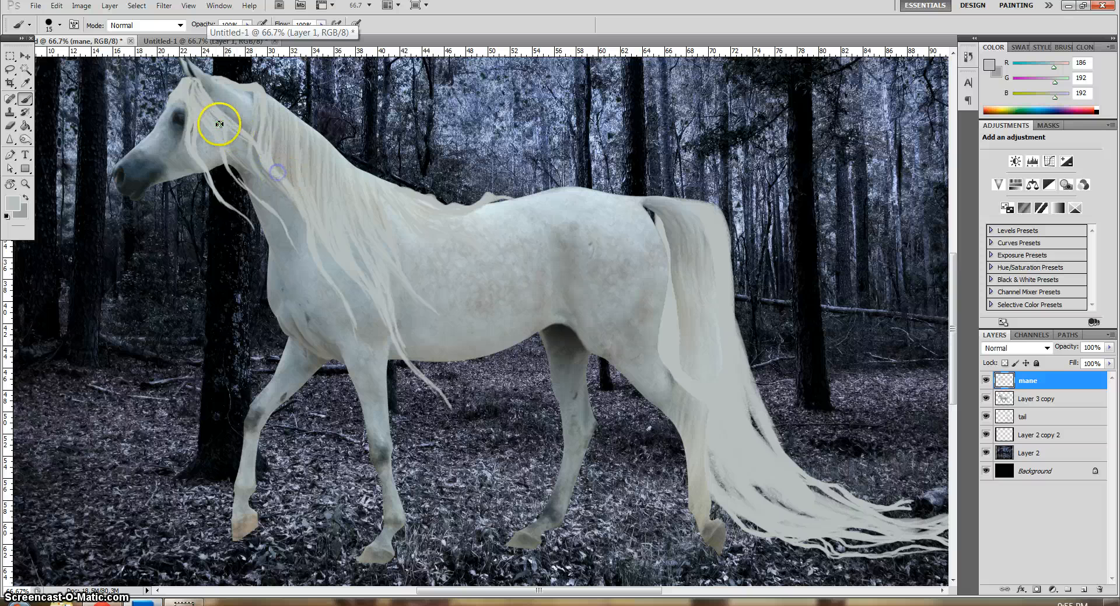
drag(220, 124, 301, 188)
click(276, 163)
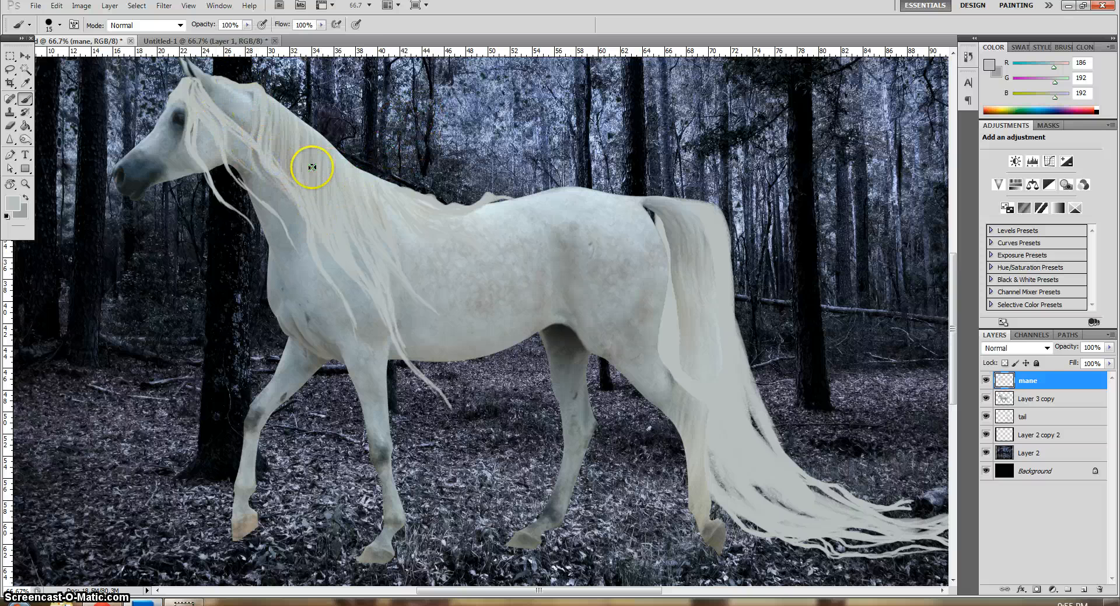
Paint long mane strands from the base of the neck down over the shoulder, filling gaps between the existing locks
mouse_move(360, 221)
mouse_down()
mouse_move(360, 249)
mouse_move(344, 219)
mouse_move(400, 338)
mouse_up()
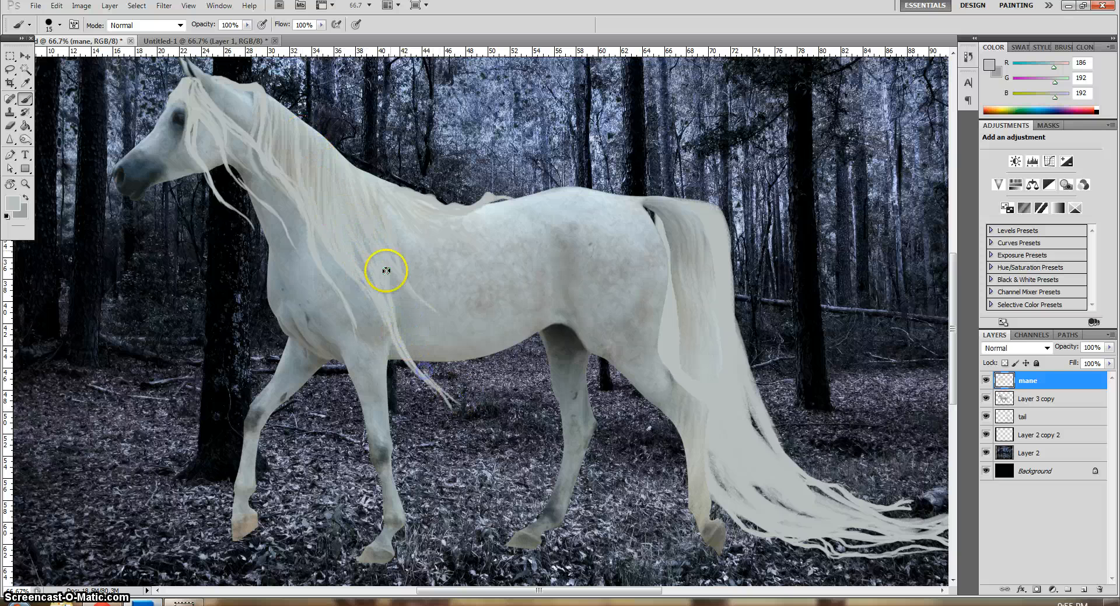
drag(385, 200, 392, 232)
drag(395, 216, 403, 270)
drag(397, 229, 413, 260)
drag(364, 226, 386, 293)
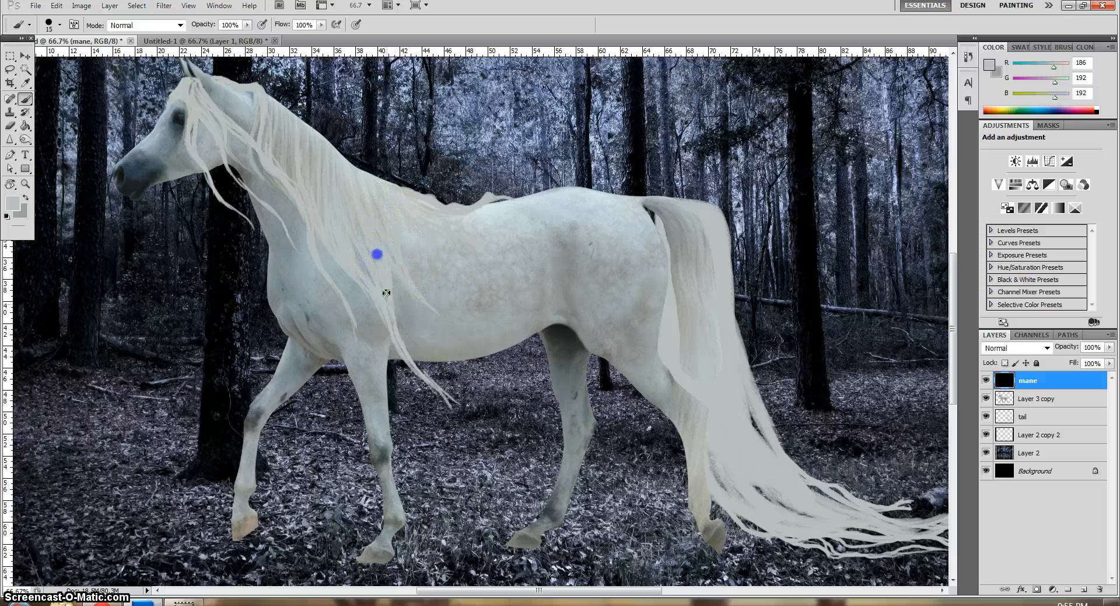
mouse_move(379, 251)
mouse_down()
mouse_move(355, 201)
mouse_move(393, 272)
mouse_up()
Paint short mane strands from the withers down onto the back and behind the shoulder
mouse_move(432, 231)
mouse_down()
mouse_move(463, 240)
mouse_move(504, 201)
mouse_move(425, 223)
mouse_move(466, 225)
mouse_move(463, 235)
mouse_move(488, 206)
mouse_move(449, 245)
mouse_up()
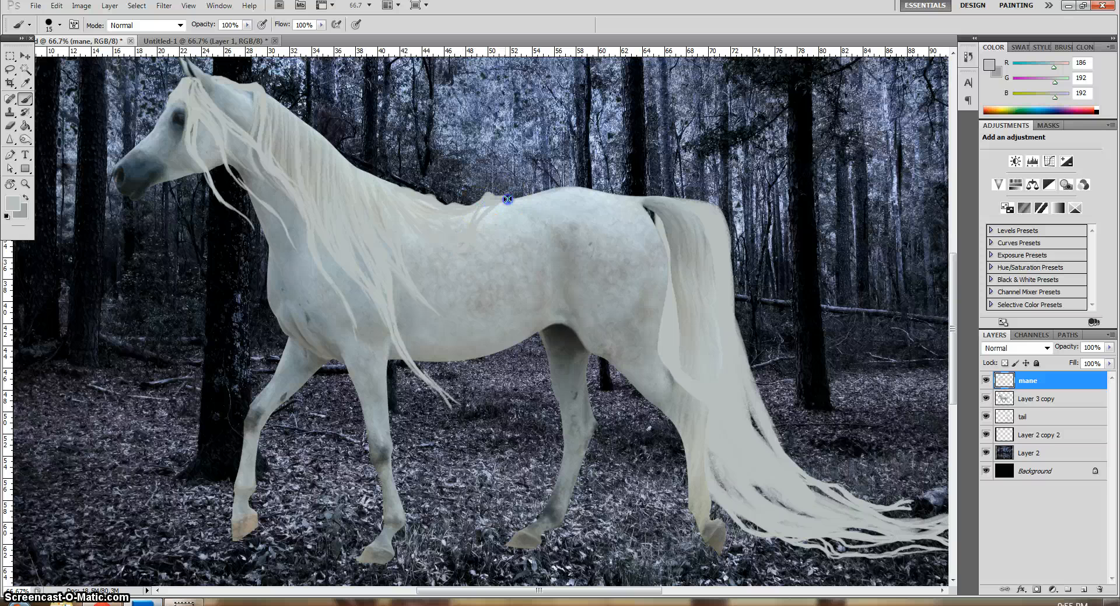
drag(403, 199, 419, 249)
mouse_move(390, 203)
mouse_down()
mouse_move(437, 256)
mouse_move(420, 248)
mouse_move(455, 245)
mouse_up()
drag(407, 204, 405, 248)
drag(389, 304, 418, 312)
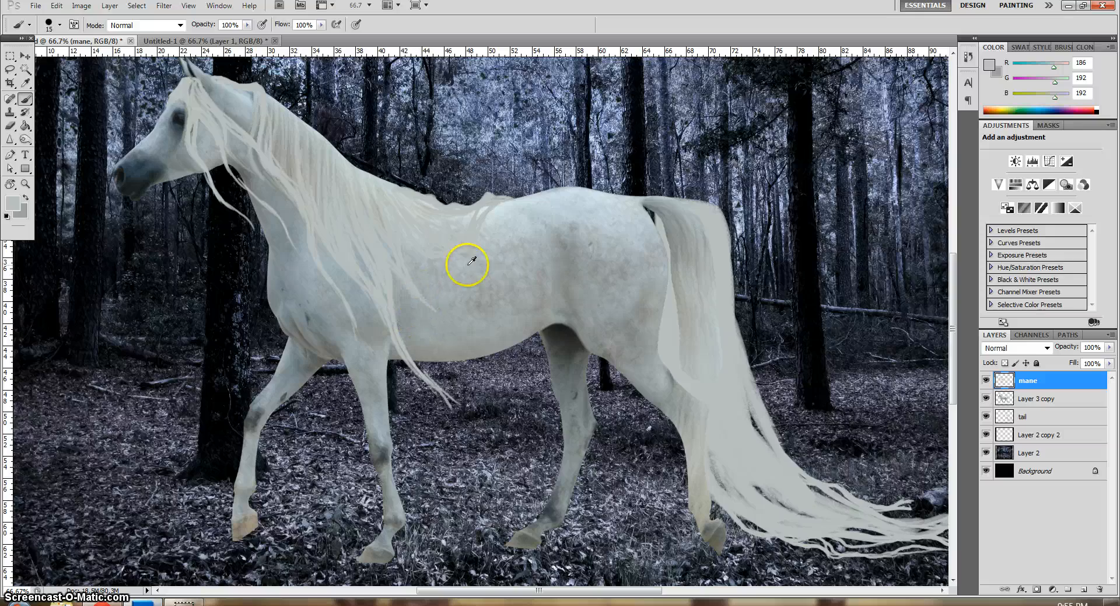
Rotate the canvas view clockwise so the horse's neck points upward
key(r)
mouse_move(775, 244)
mouse_down()
mouse_move(850, 302)
mouse_move(515, 215)
mouse_up()
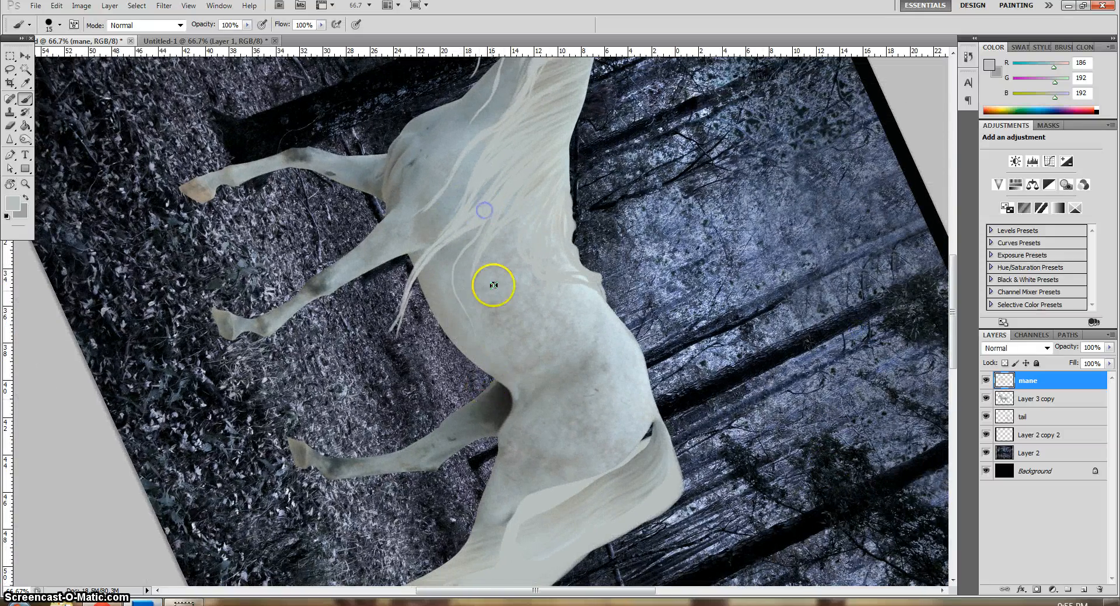
key(ctrl+z)
drag(493, 209, 493, 209)
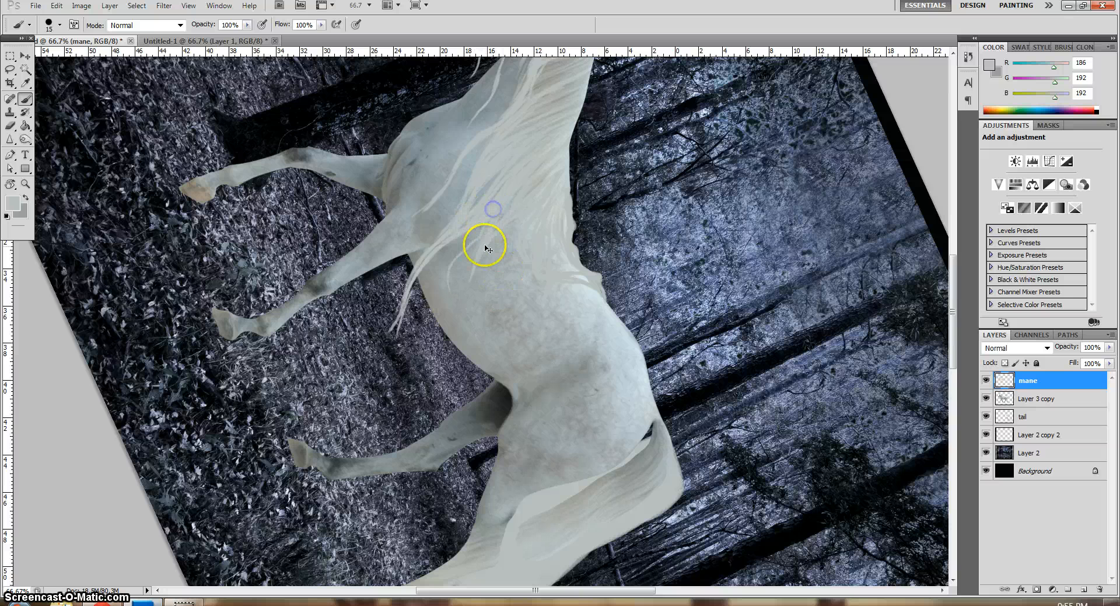
click(490, 212)
key(ctrl+z)
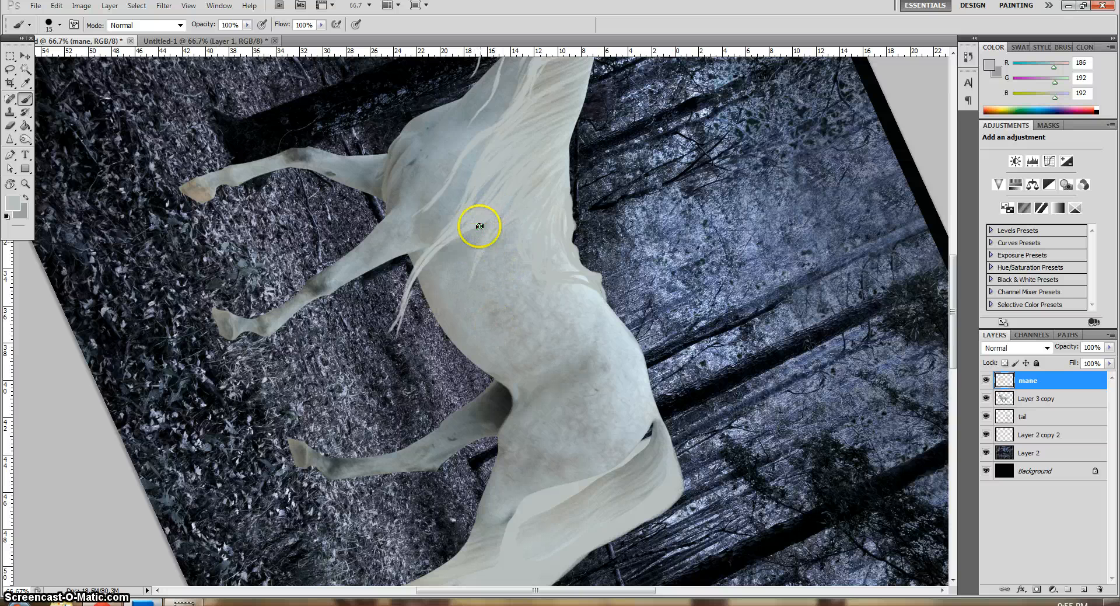
drag(484, 214, 461, 257)
key(ctrl+z)
mouse_move(484, 213)
mouse_down()
mouse_move(464, 248)
mouse_move(502, 197)
mouse_up()
key(ctrl+alt+z)
key(ctrl+alt+z)
Paint short strands from the mane's lower edge behind the shoulder and thin wavy strands over the chest
mouse_move(494, 228)
mouse_down()
mouse_move(510, 189)
mouse_move(473, 239)
mouse_up()
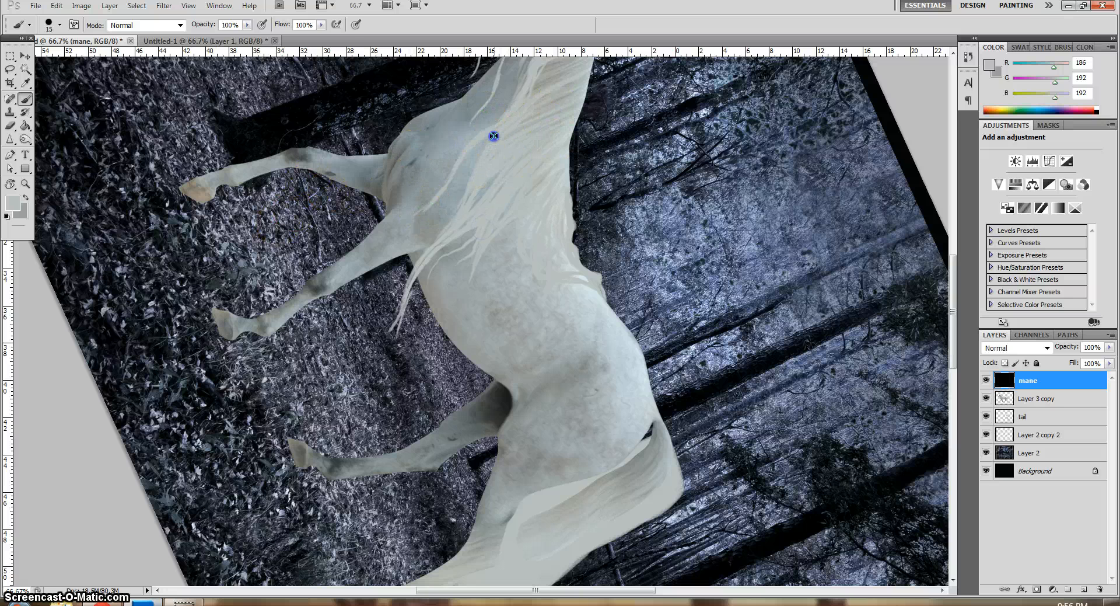
drag(494, 136, 442, 238)
drag(479, 167, 463, 202)
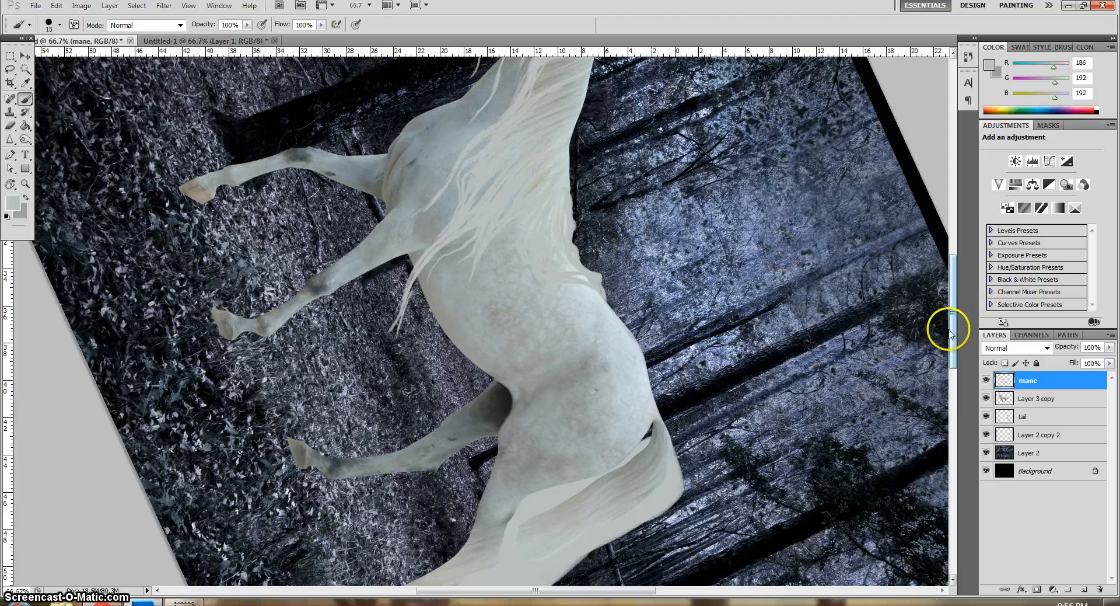
Fill in the mane with more strands across the middle of the neck, along the crest and over the shoulder
drag(952, 328, 951, 303)
mouse_move(535, 143)
mouse_down()
mouse_move(503, 112)
mouse_move(524, 143)
mouse_move(528, 134)
mouse_move(508, 213)
mouse_move(523, 204)
mouse_move(513, 146)
mouse_up()
mouse_move(498, 187)
mouse_down()
mouse_move(532, 92)
mouse_move(518, 113)
mouse_move(560, 82)
mouse_move(555, 57)
mouse_move(580, 100)
mouse_move(575, 88)
mouse_move(568, 169)
mouse_up()
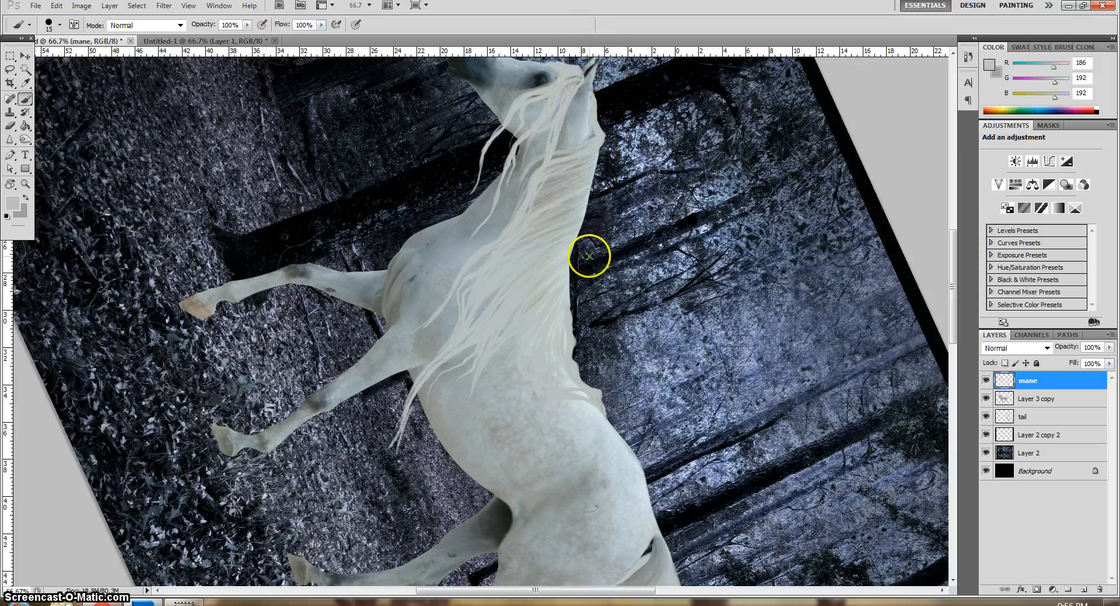
mouse_move(578, 302)
mouse_down()
mouse_move(570, 311)
mouse_move(574, 249)
mouse_up()
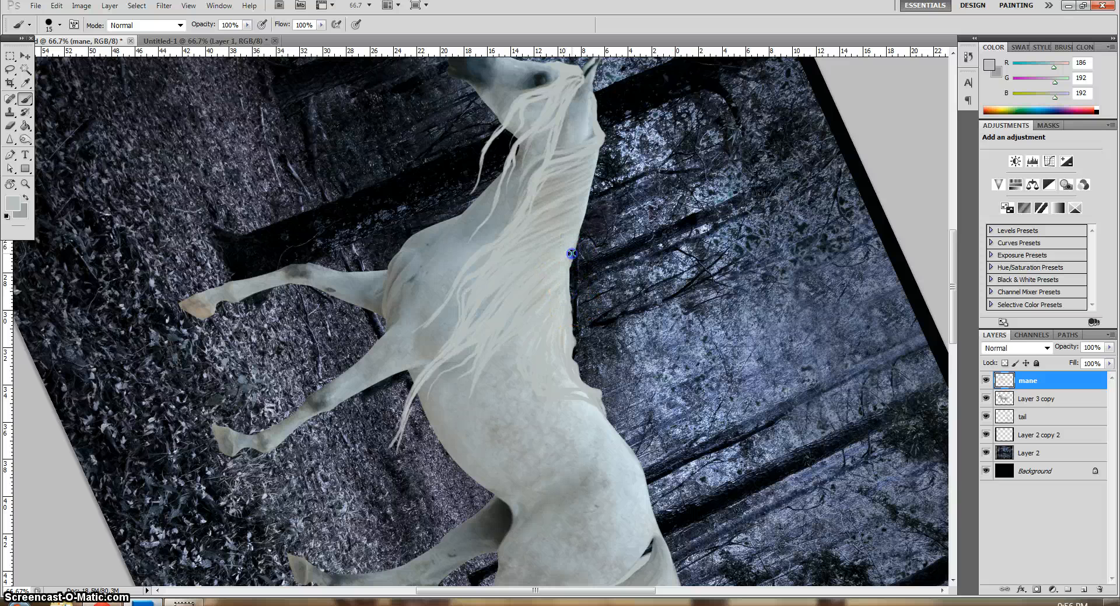
click(432, 238)
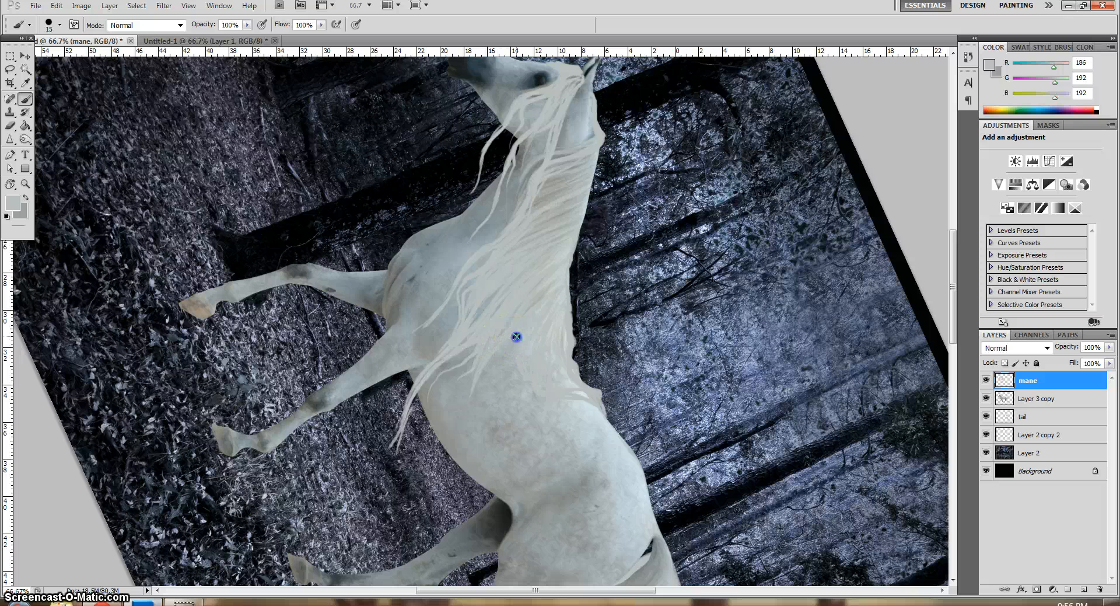
mouse_move(516, 337)
mouse_down()
mouse_move(582, 365)
mouse_move(493, 320)
mouse_move(418, 458)
mouse_move(422, 403)
mouse_move(400, 408)
mouse_move(378, 367)
mouse_up()
Erase the tip of the longest mane lock and repaint it as a thin, curving strand hanging below the belly
key(e)
click(416, 419)
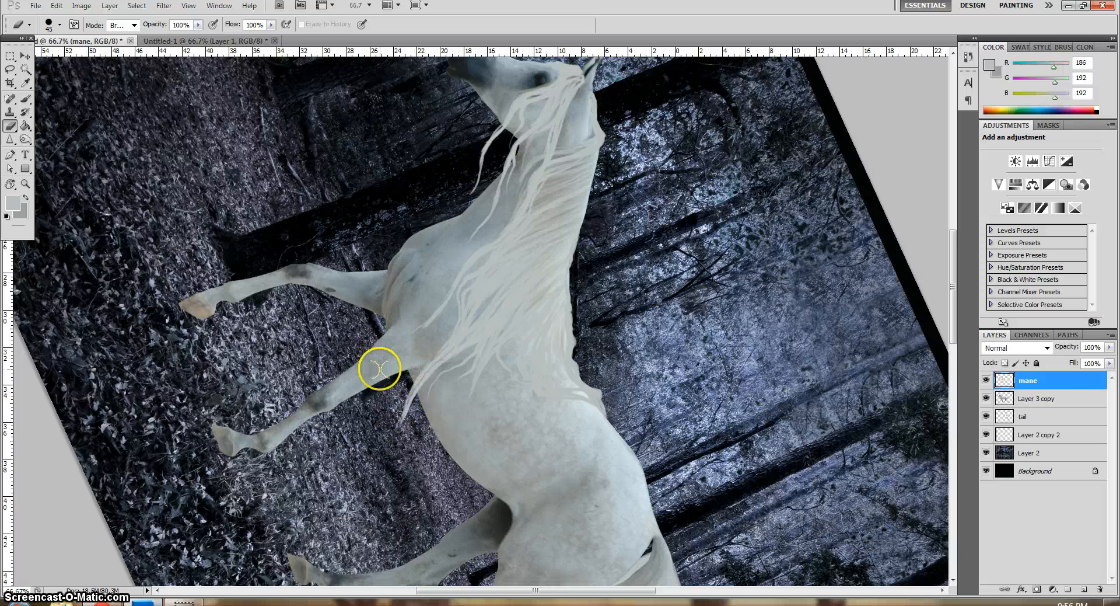
key(b)
click(414, 413)
mouse_move(414, 413)
mouse_down()
mouse_move(411, 403)
mouse_move(402, 485)
mouse_up()
key(ctrl+z)
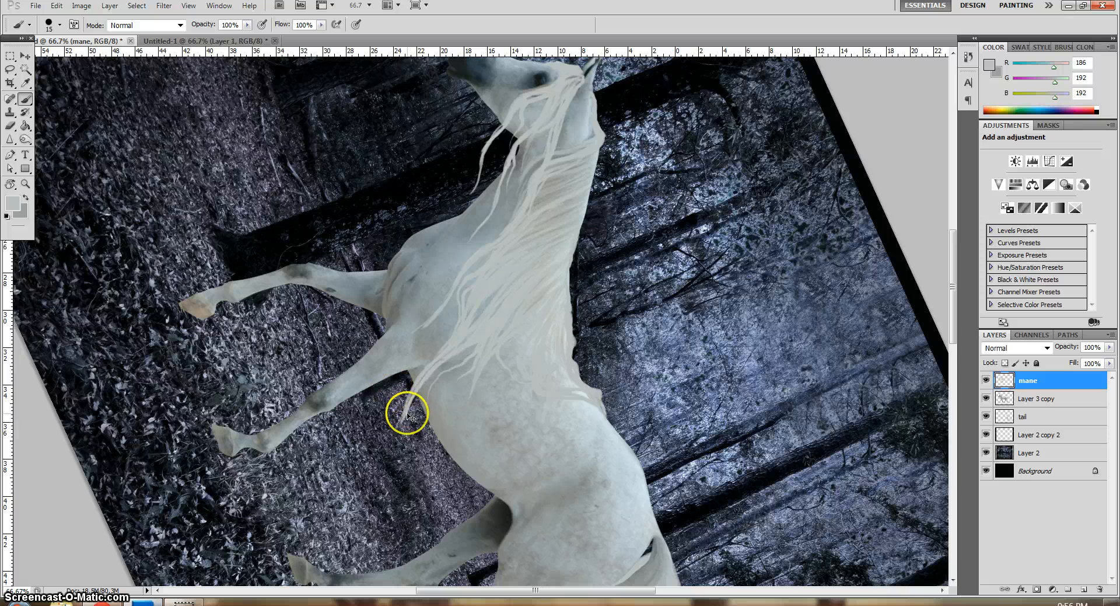
click(407, 406)
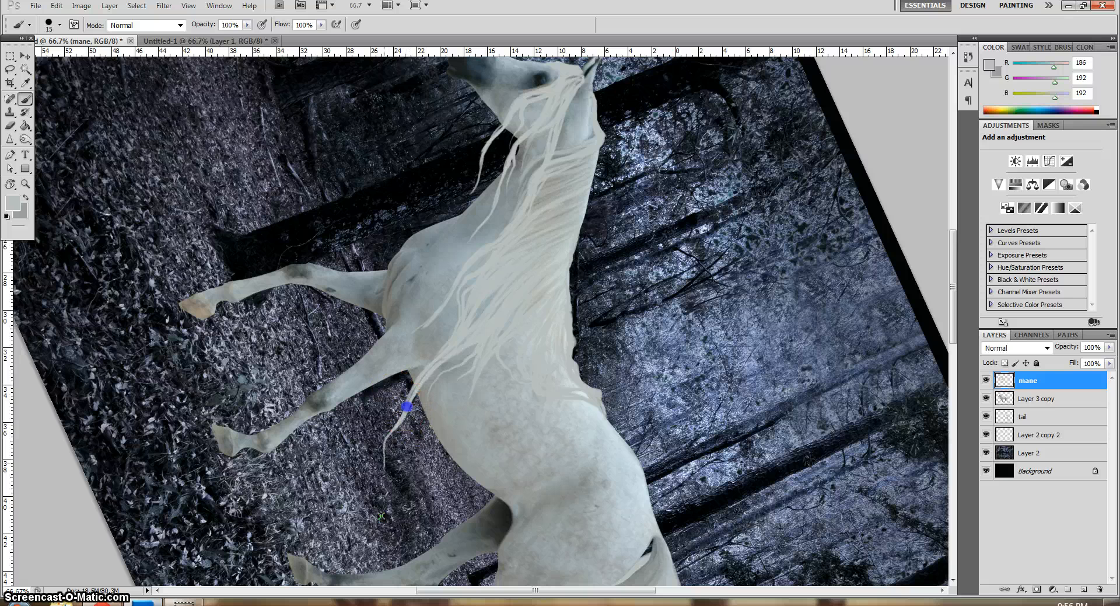
Paint connecting strands over the shoulder between the longest lock and the wavy mane locks above it
click(437, 364)
mouse_move(437, 364)
mouse_down()
mouse_move(498, 320)
mouse_move(460, 308)
mouse_up()
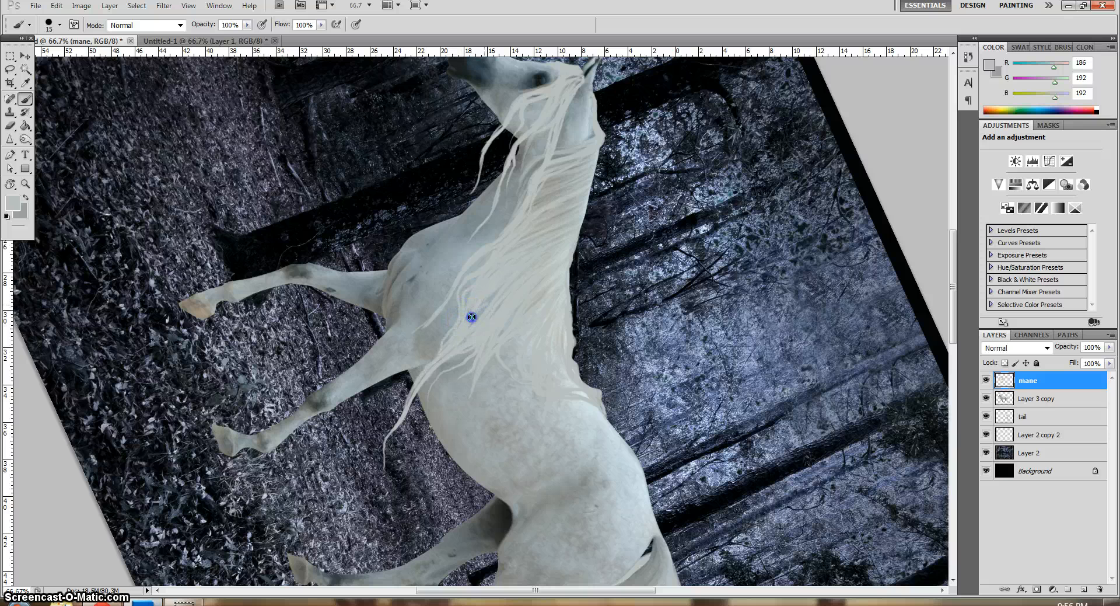